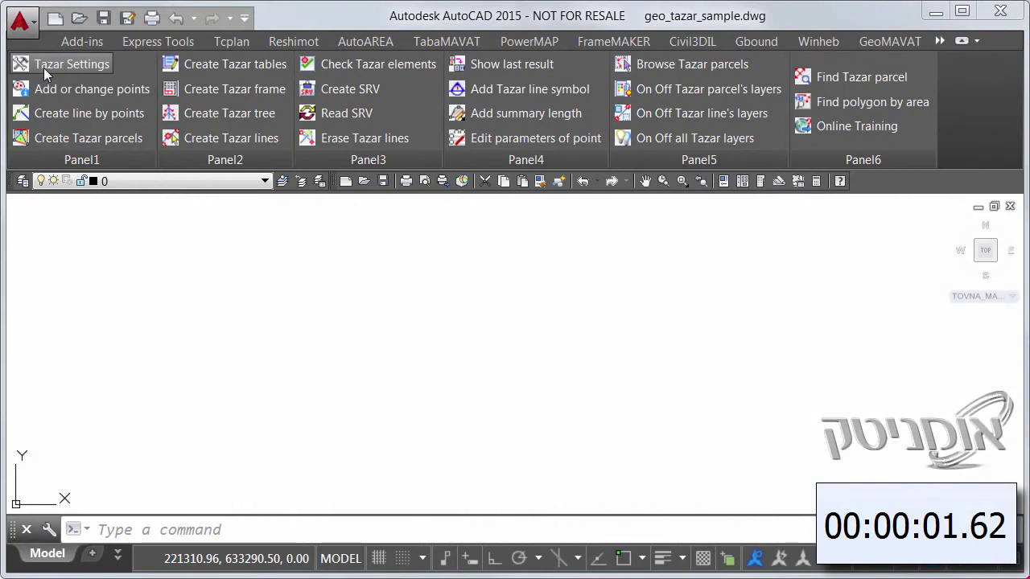
Accept the Tazar project settings at scale 1:250 and choose Old point type at stage 0.
click(44, 67)
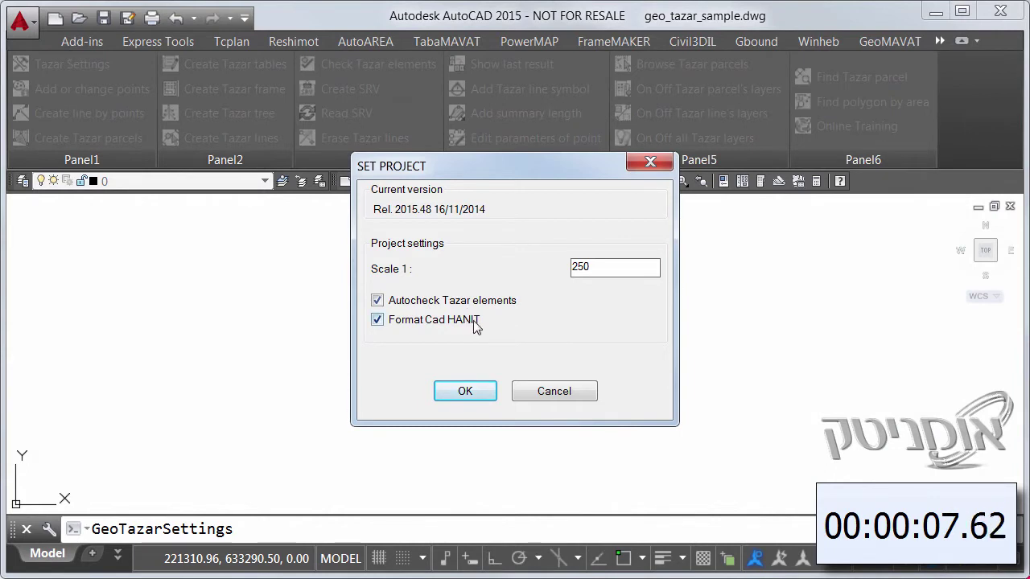
click(475, 394)
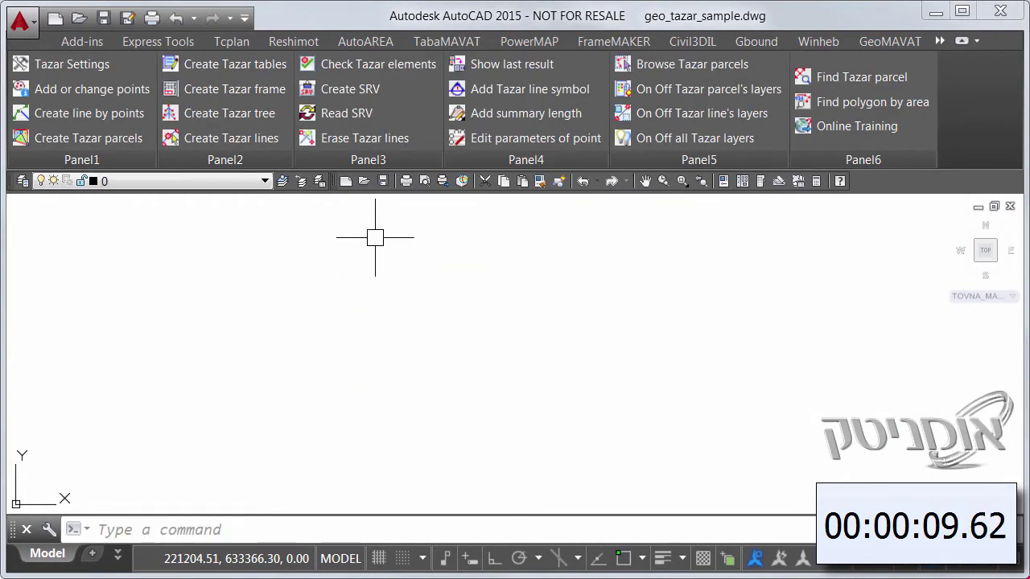
click(96, 92)
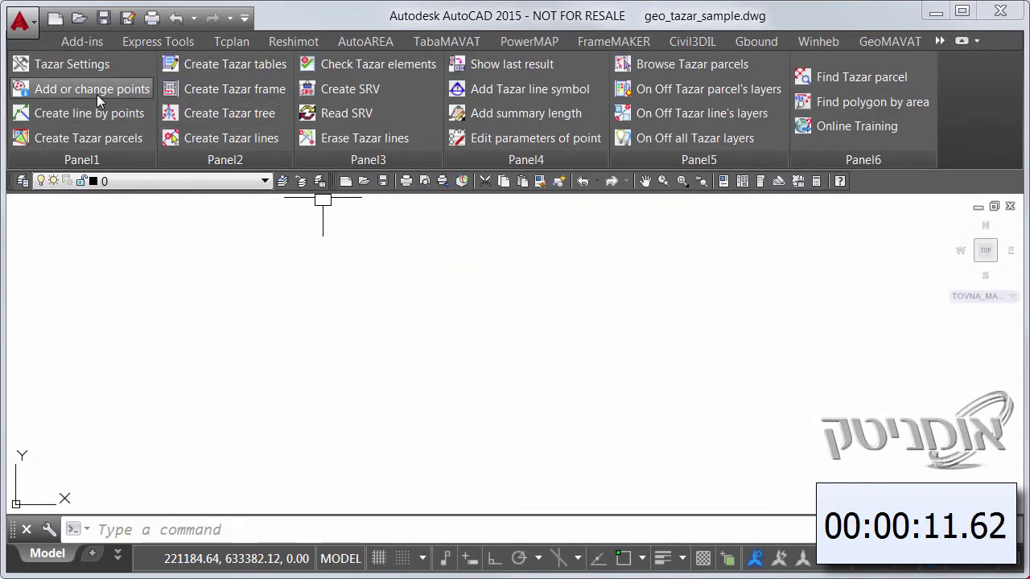
click(485, 255)
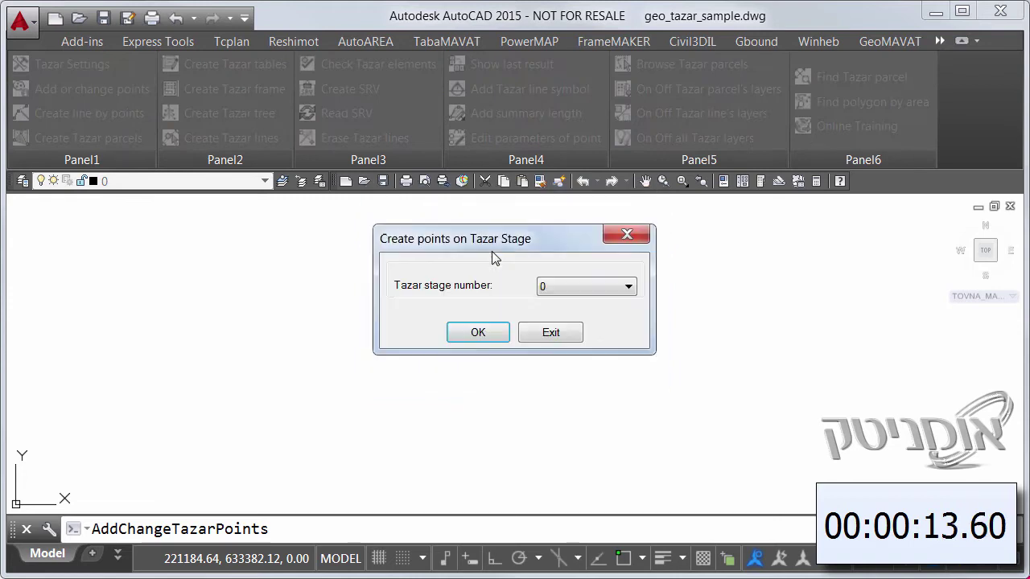
click(488, 340)
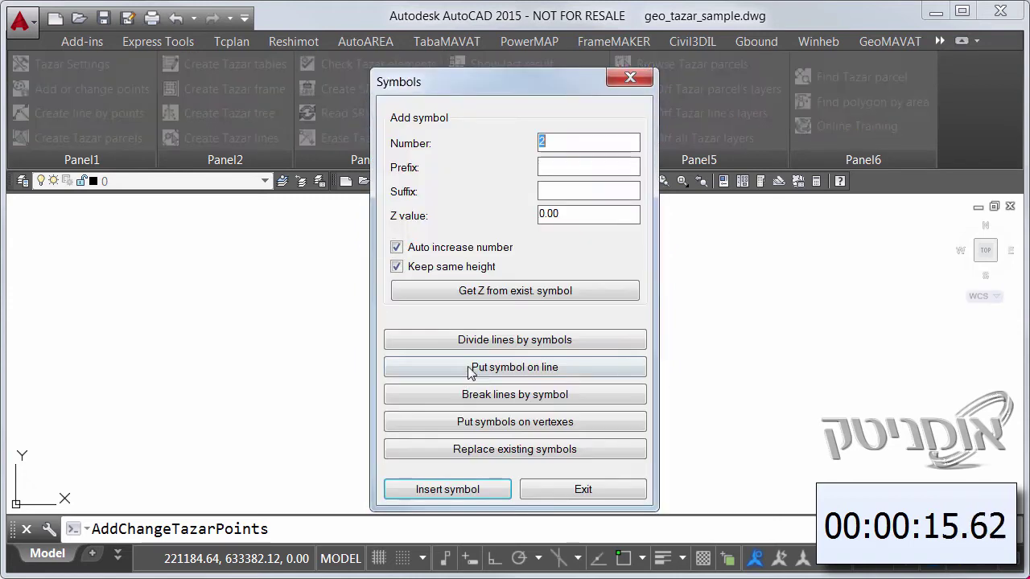
Insert the Tazar point symbols at their locations in the empty drawing.
click(473, 491)
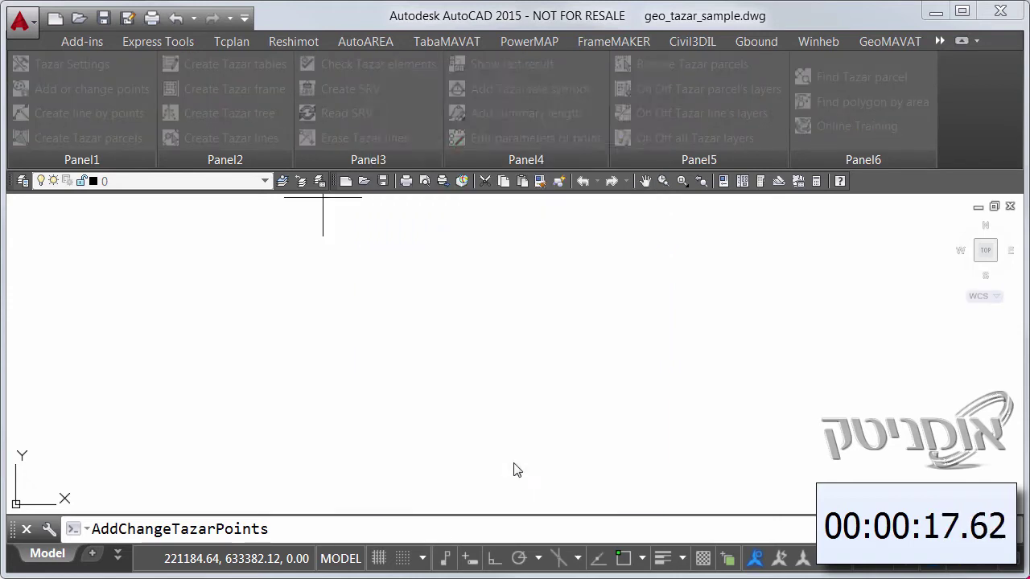
click(435, 434)
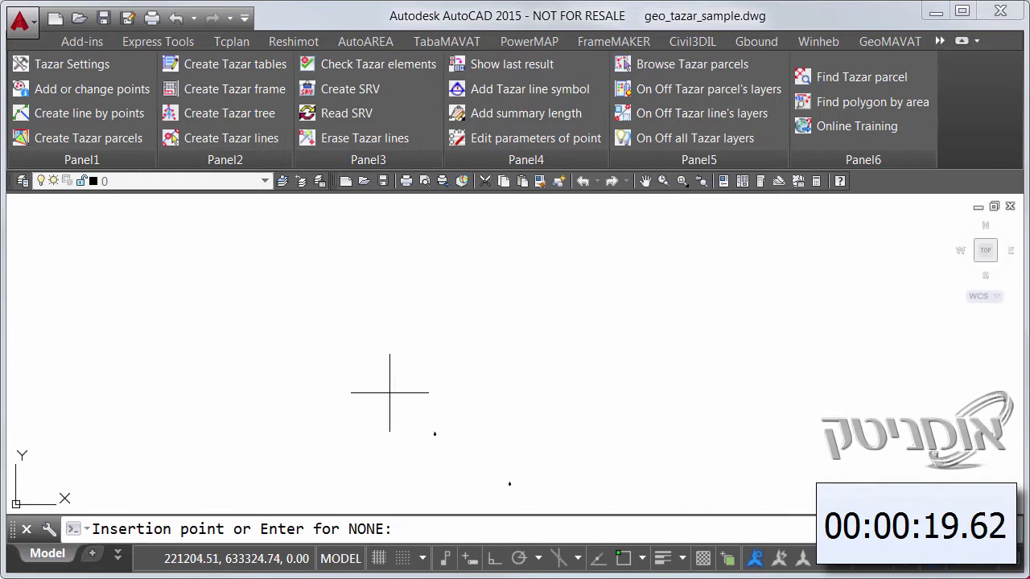
click(435, 230)
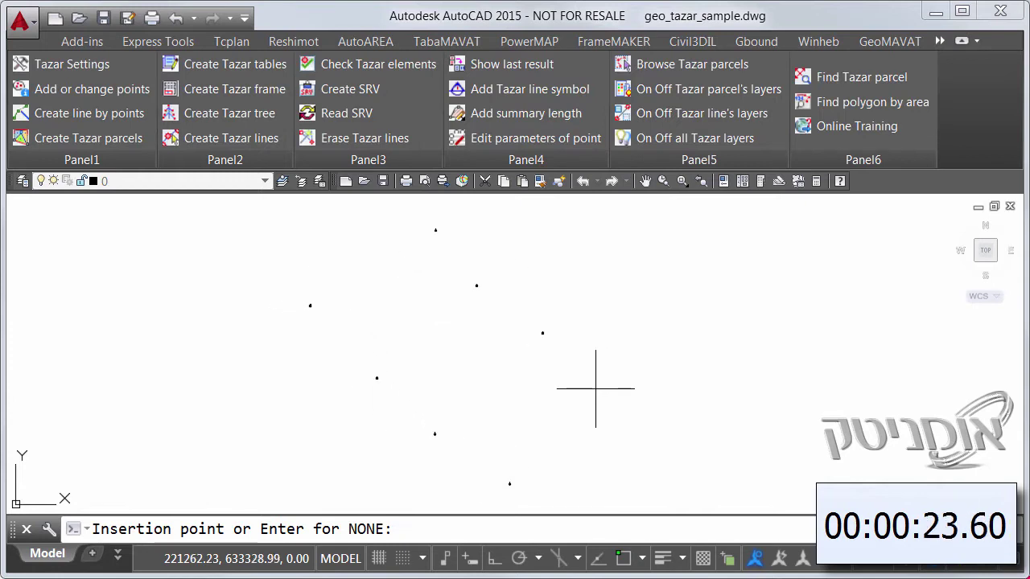
key(Return)
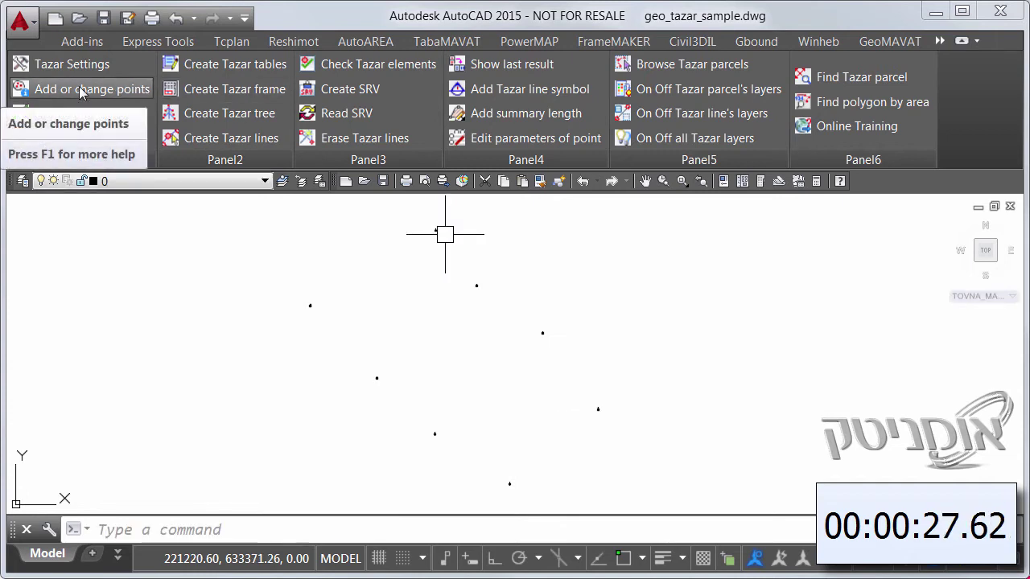
Draw a Tazar line through all eight points, closing the boundary back at the start.
click(83, 121)
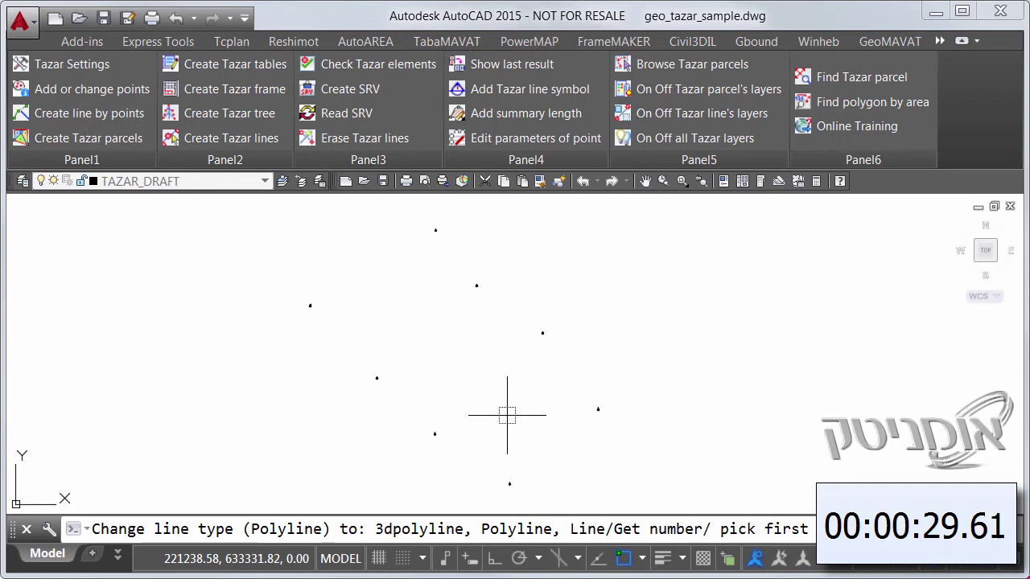
click(509, 483)
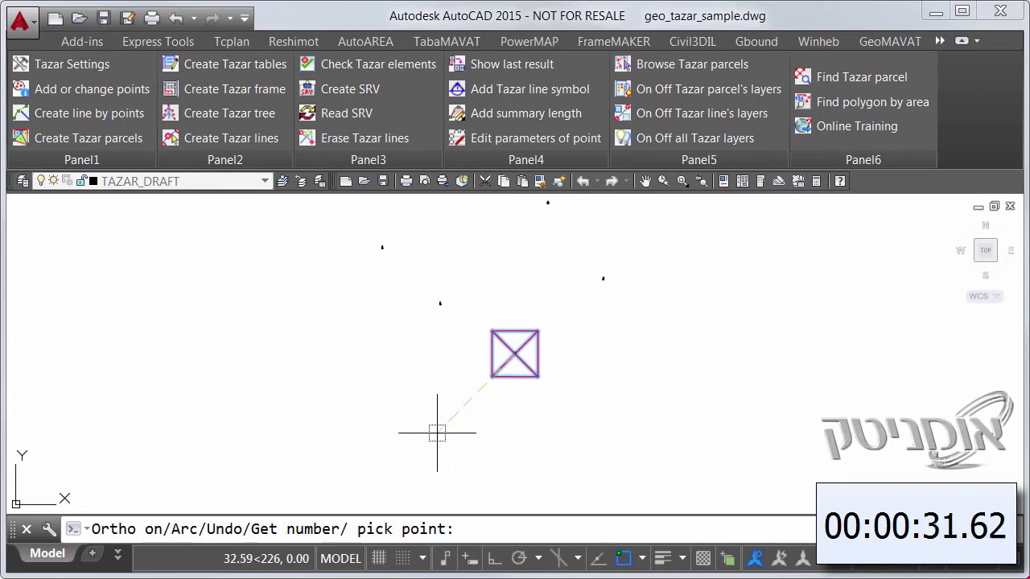
click(440, 302)
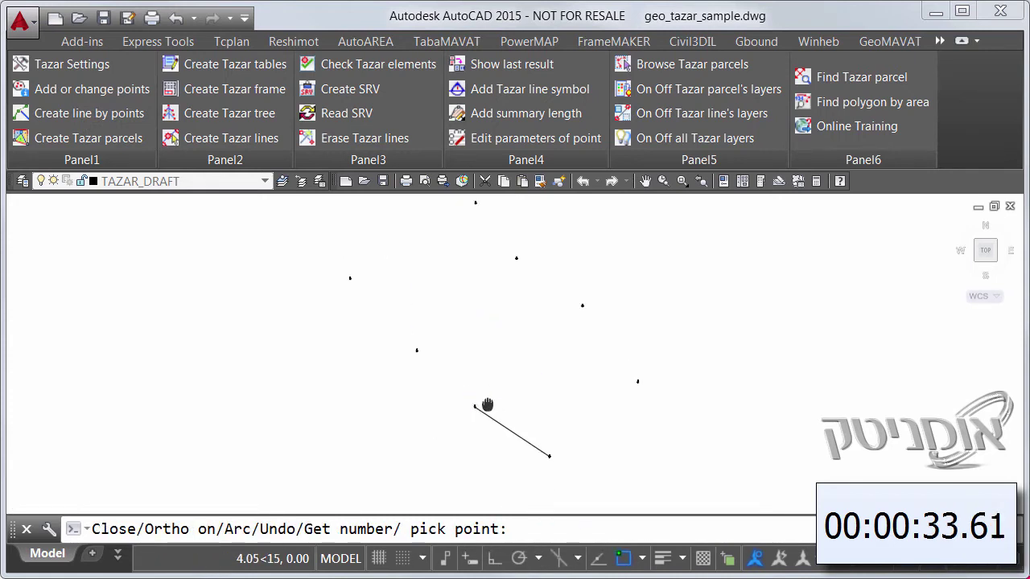
scroll(497, 394, down, 2)
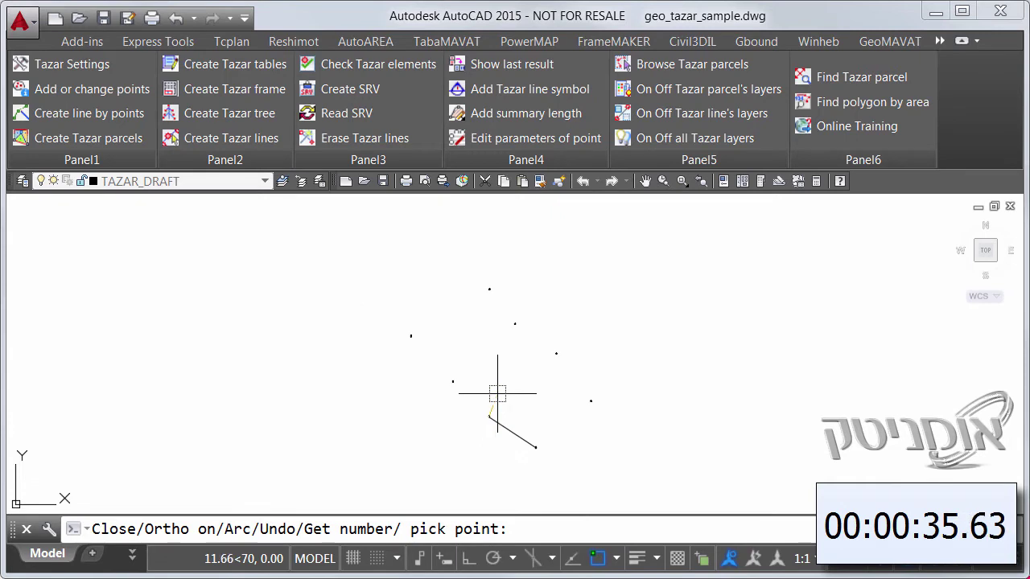
click(453, 380)
click(411, 336)
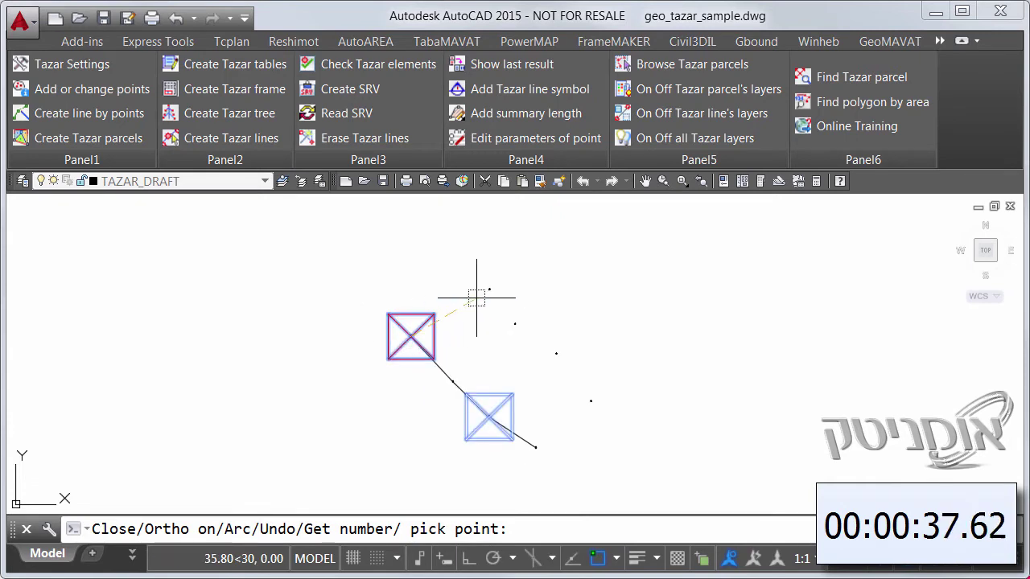
click(489, 290)
click(514, 323)
click(555, 352)
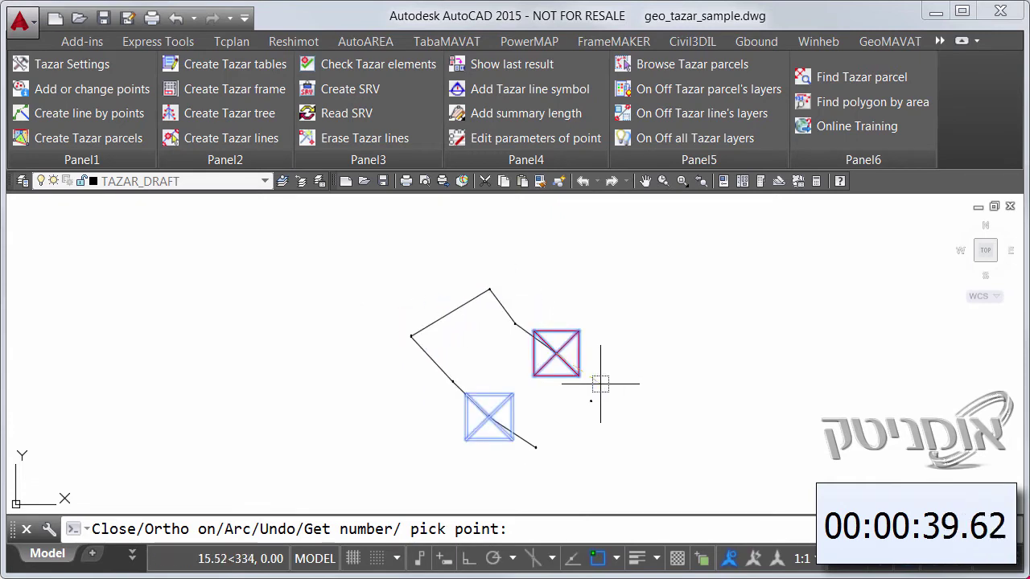
click(591, 400)
click(536, 446)
key(Return)
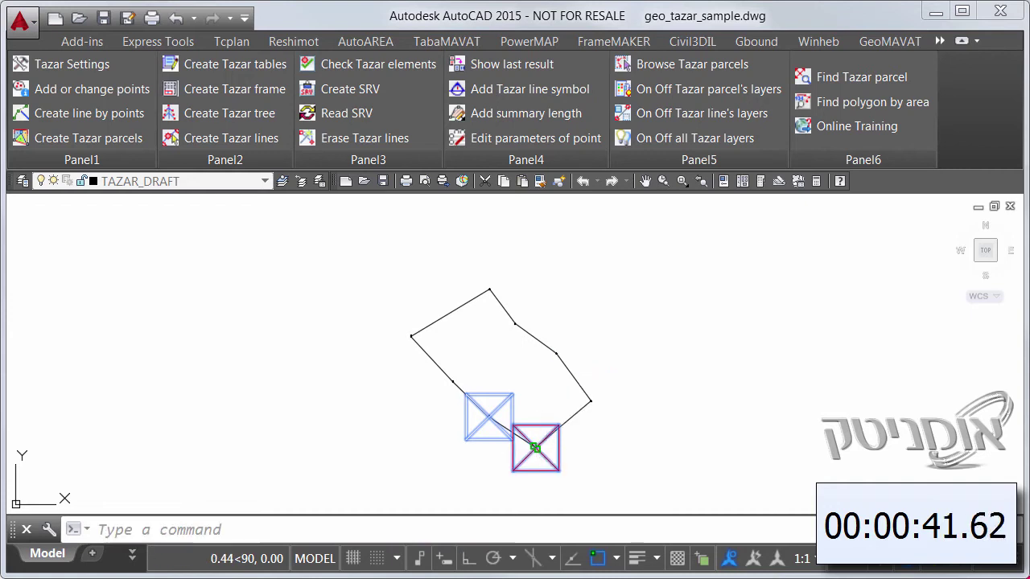
Draw two dividing lines between opposite nodes, splitting the outline into three sections.
scroll(584, 454, up, 5)
scroll(595, 446, down, 4)
scroll(604, 442, up, 1)
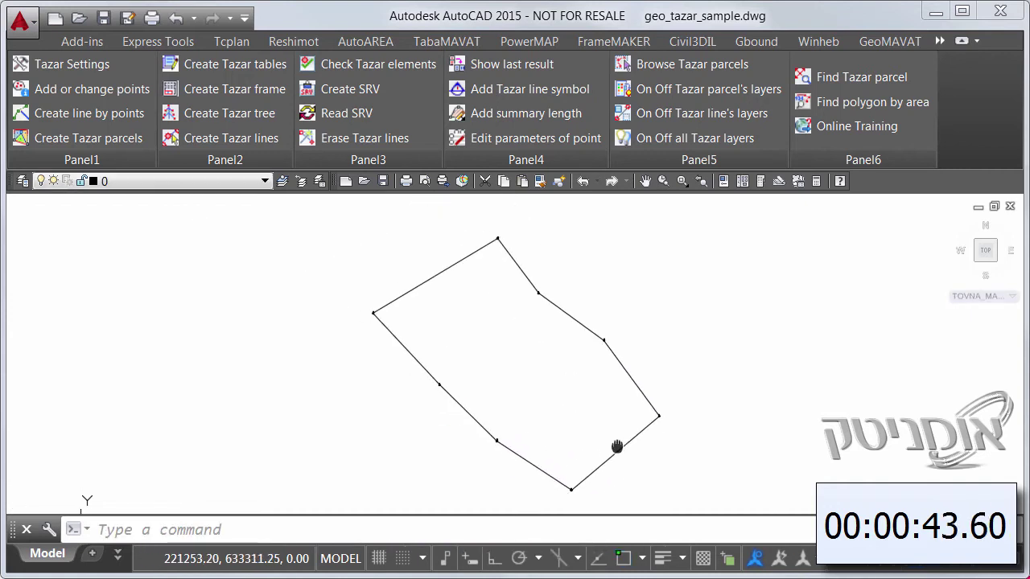
key(Return)
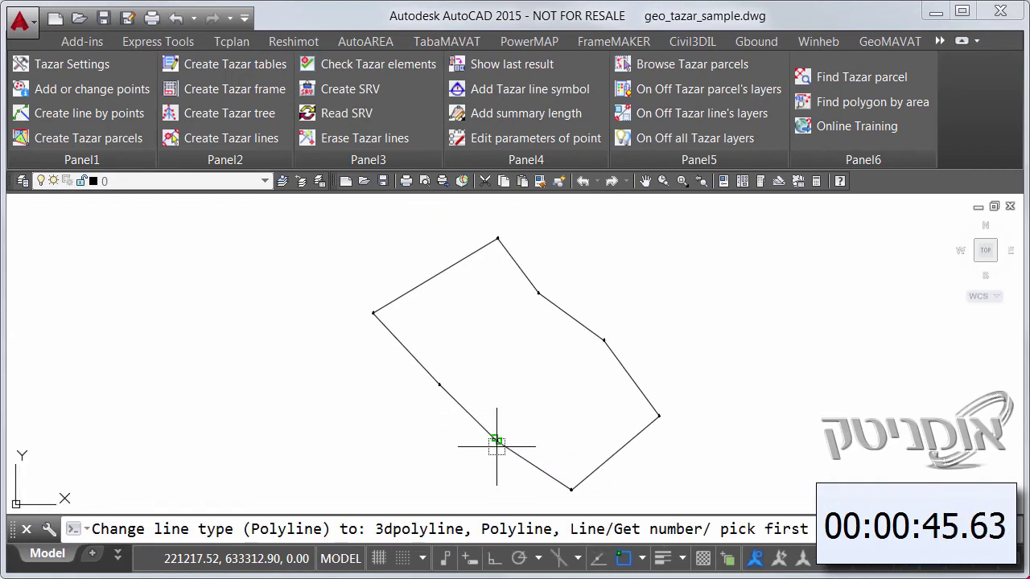
click(496, 439)
click(604, 340)
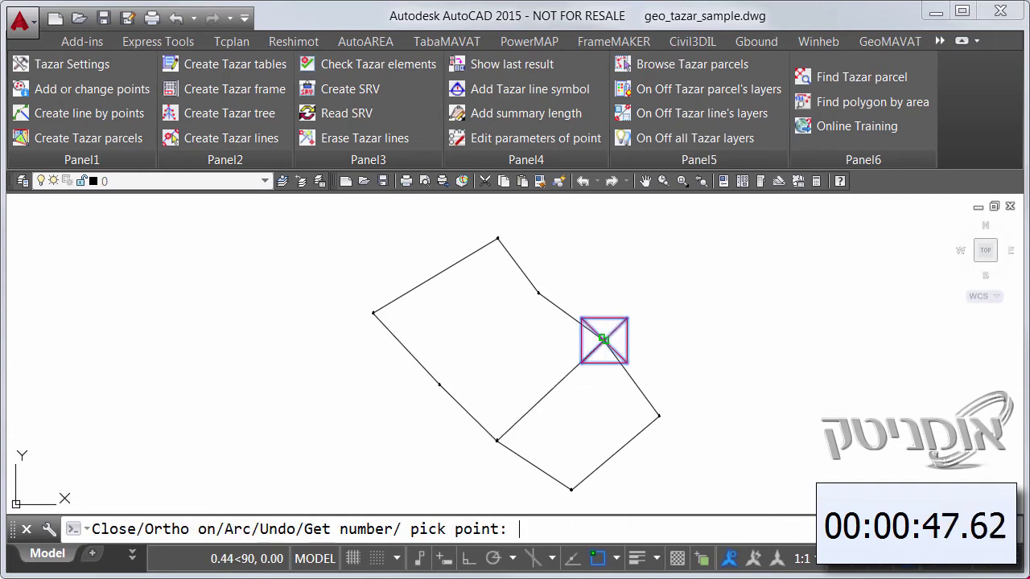
key(Return)
key(Return)
click(439, 385)
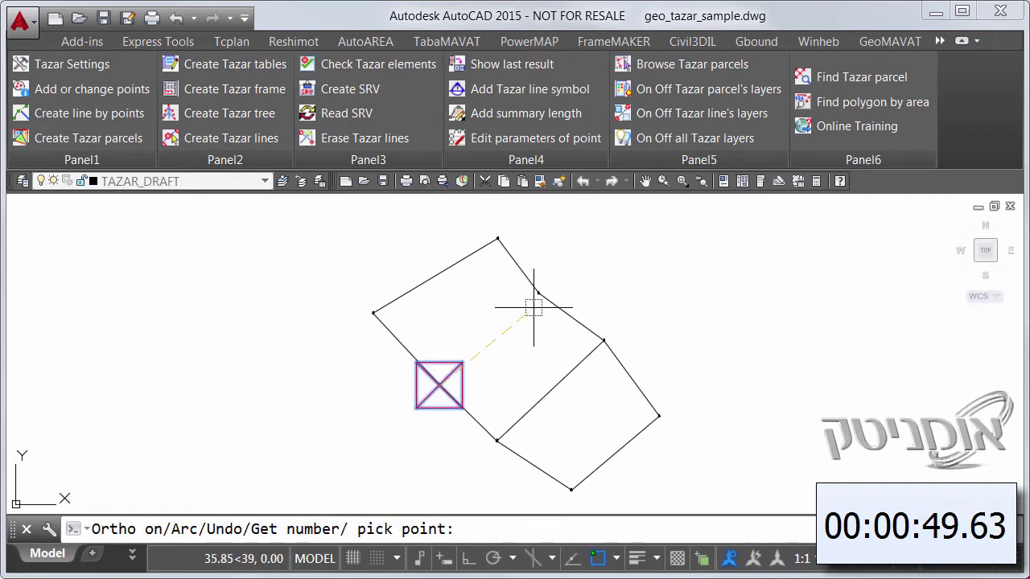
click(537, 293)
key(Return)
scroll(433, 345, down, 2)
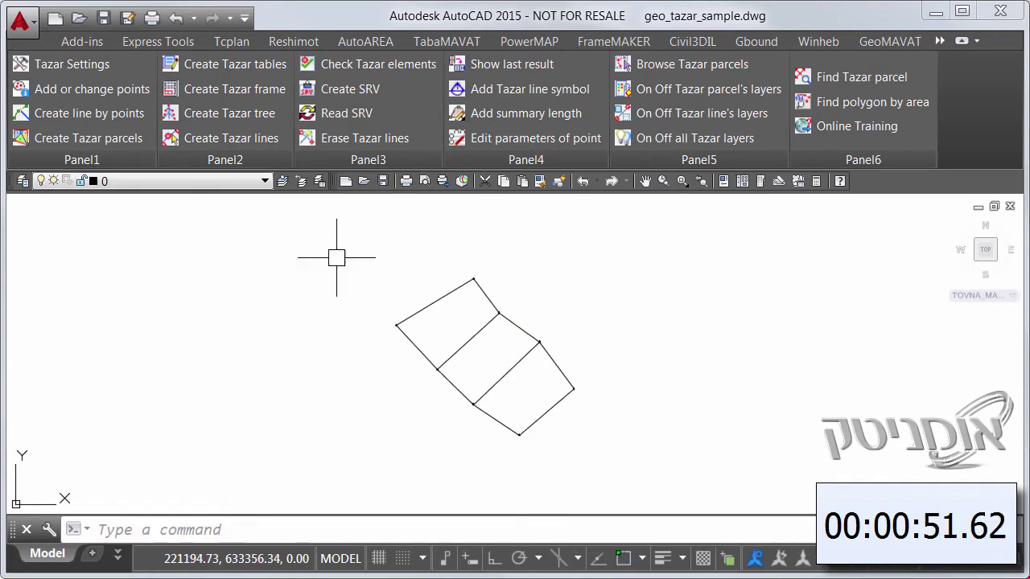
click(93, 136)
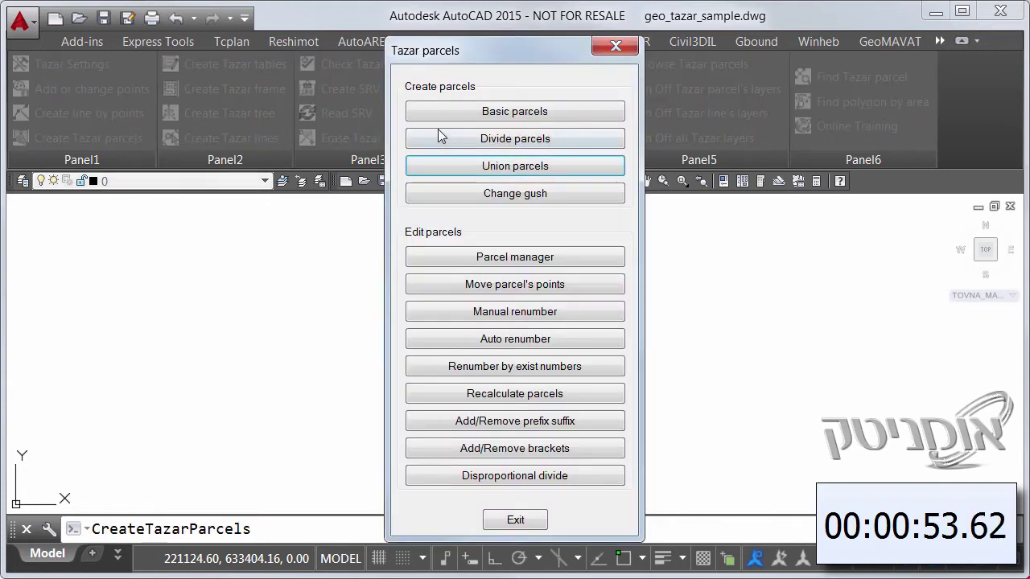
click(530, 112)
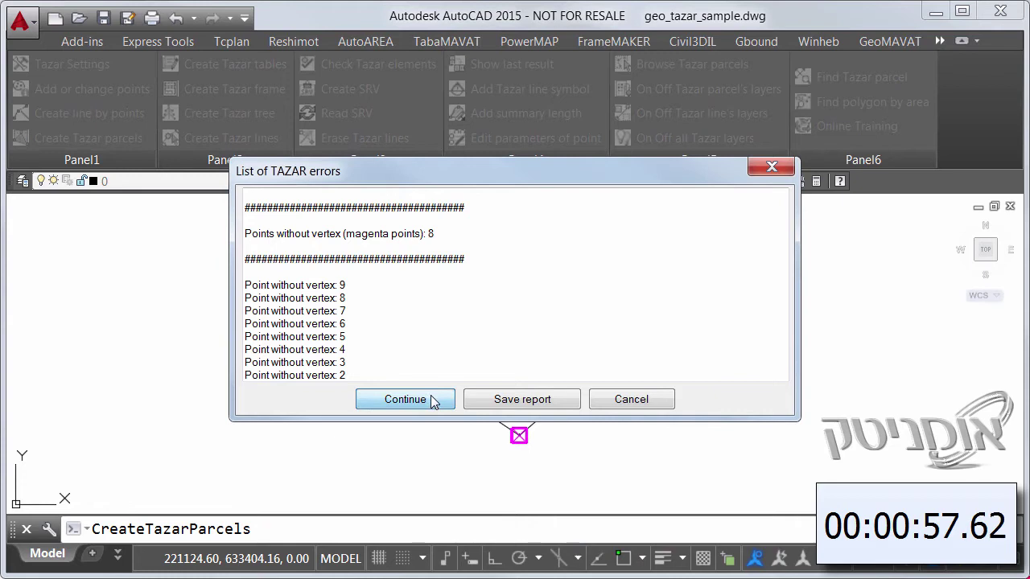
click(430, 398)
click(487, 397)
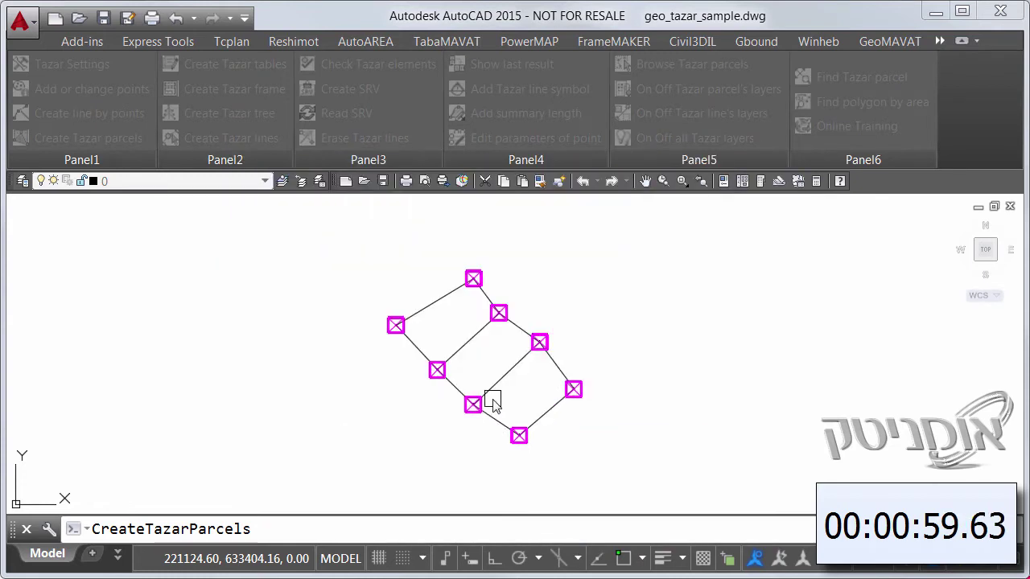
click(645, 236)
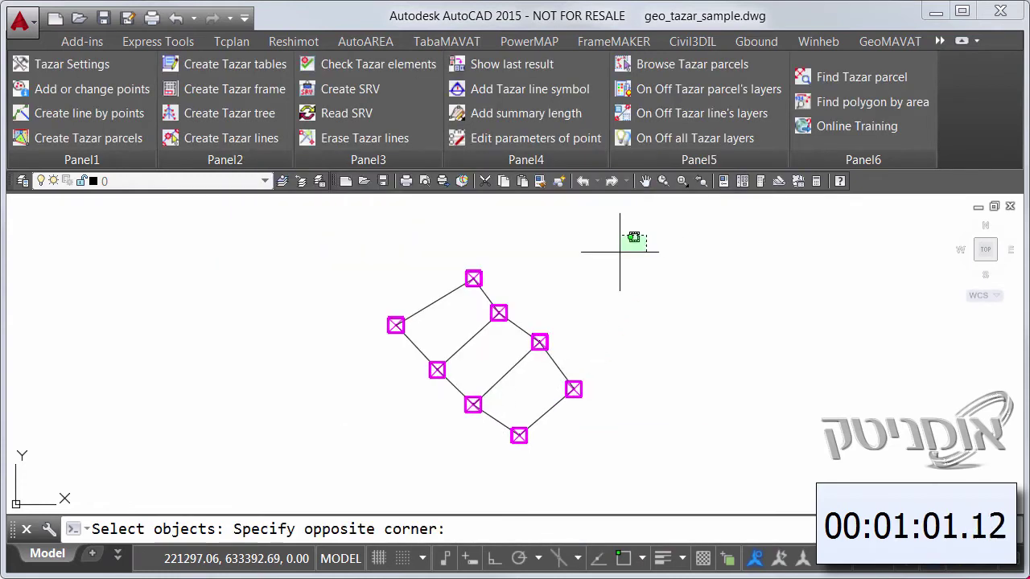
click(346, 482)
key(Return)
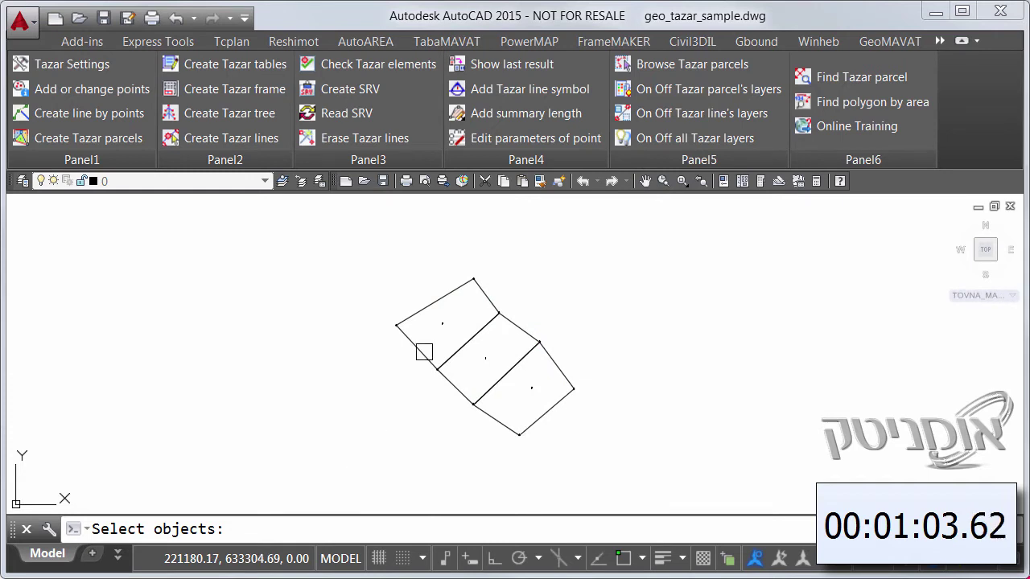
scroll(443, 332, up, 2)
scroll(444, 330, up, 6)
middle_drag(443, 328, 517, 425)
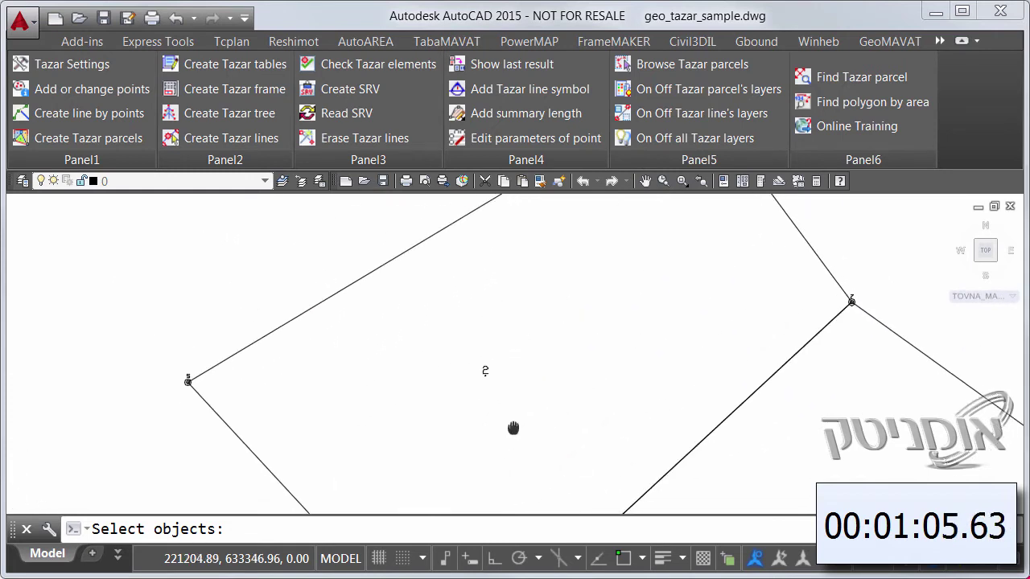
middle_drag(380, 343, 514, 409)
scroll(514, 409, up, 2)
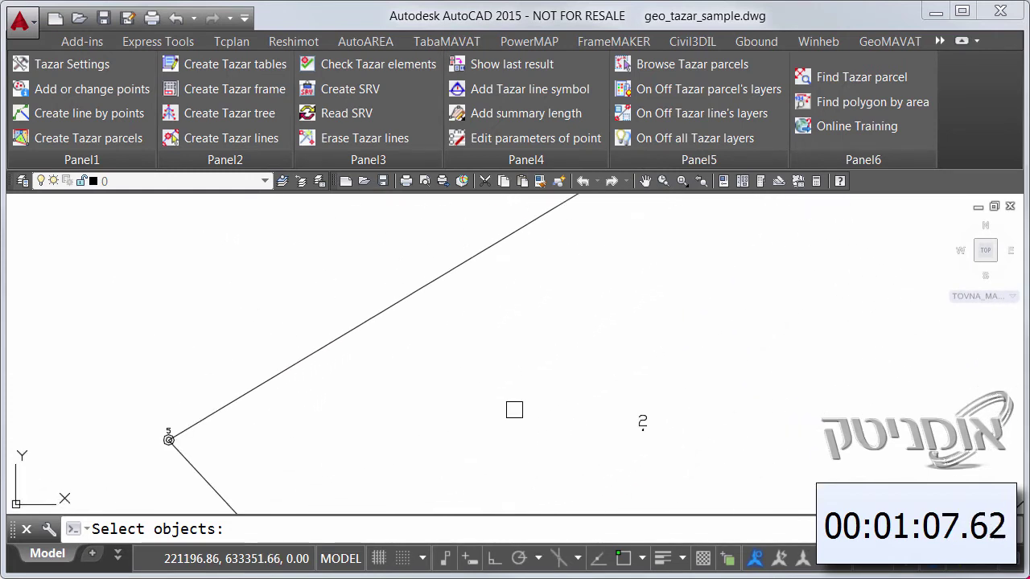
key(Escape)
click(346, 334)
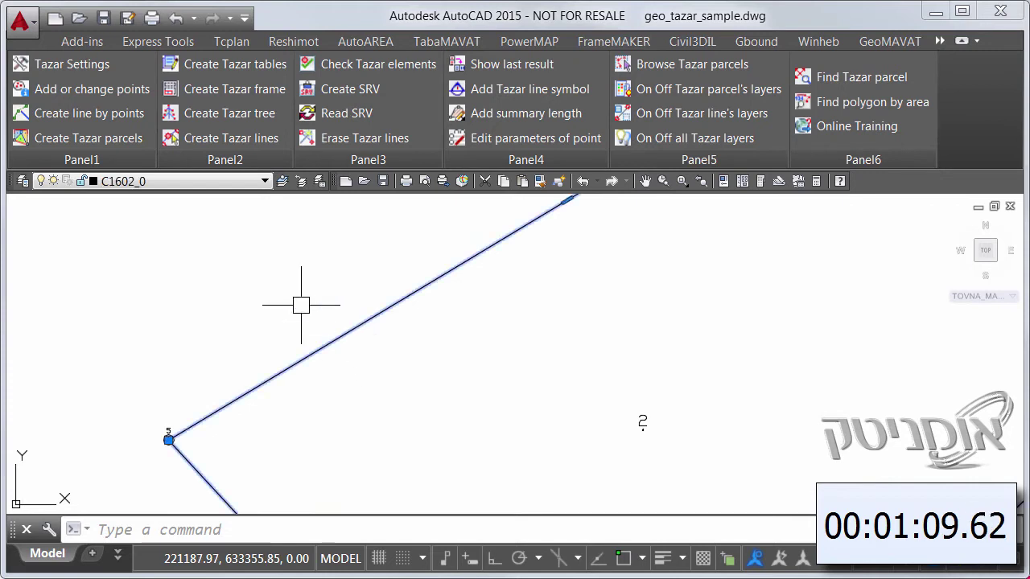
key(Escape)
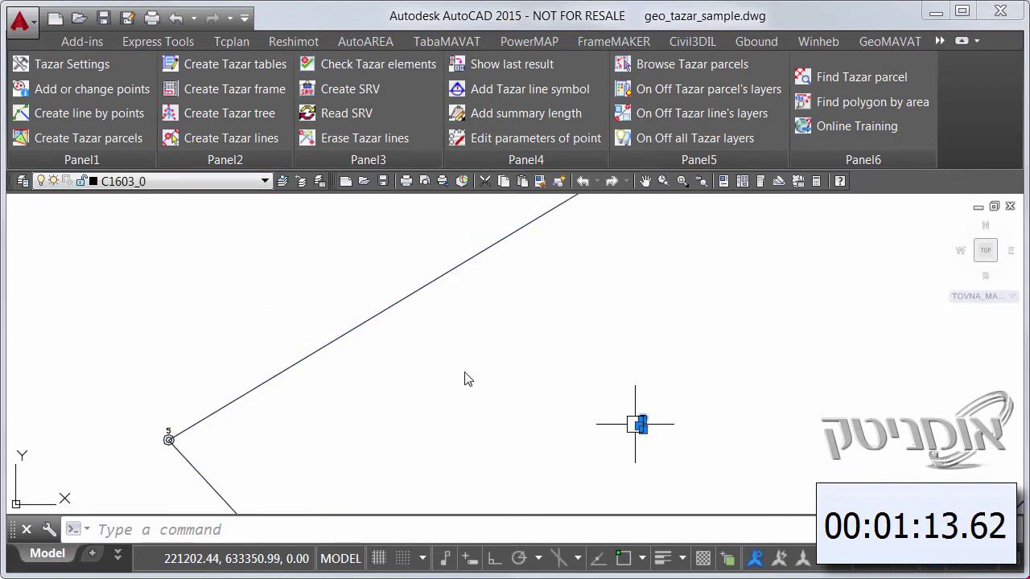
double_click(638, 423)
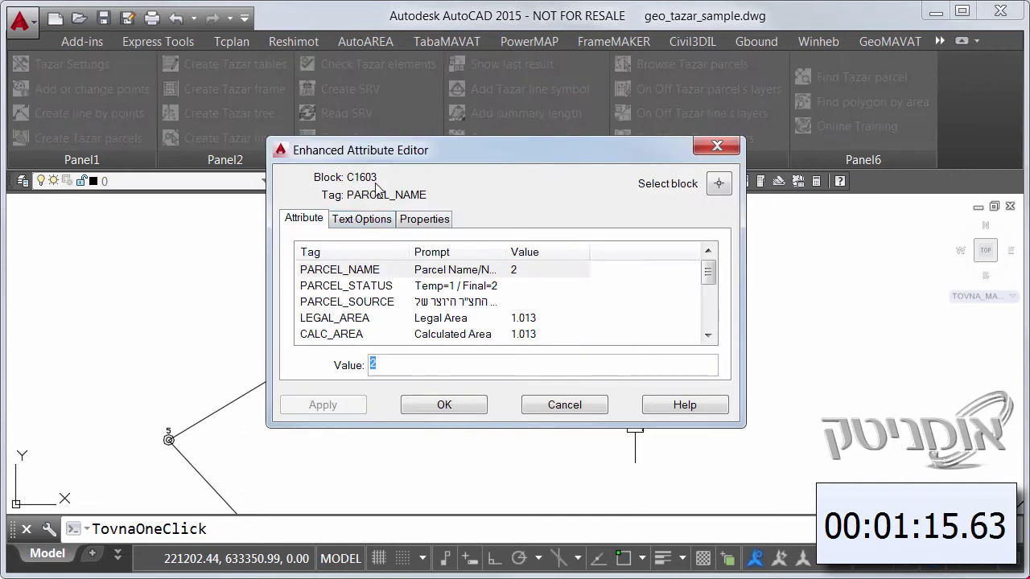
click(716, 146)
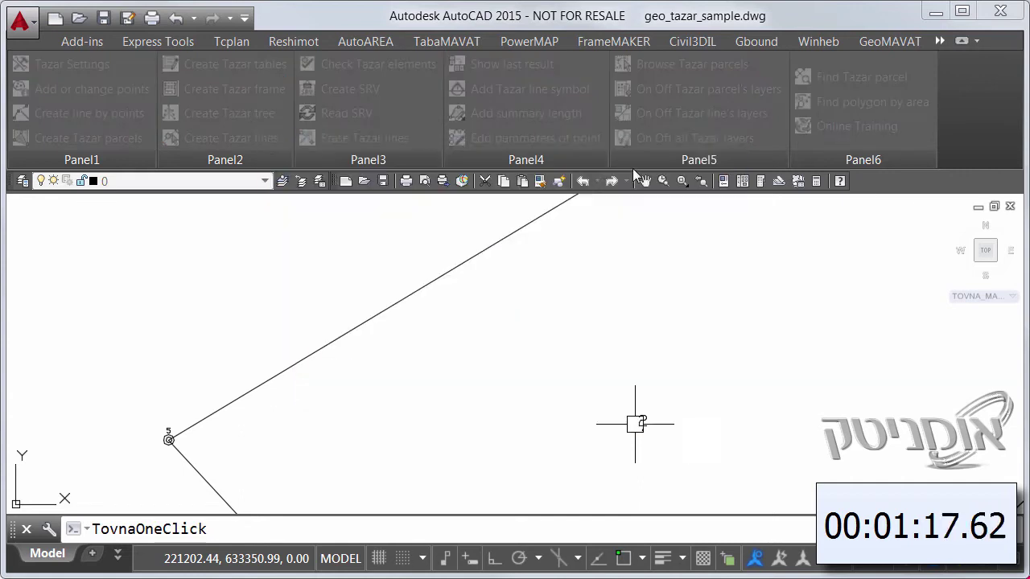
click(641, 419)
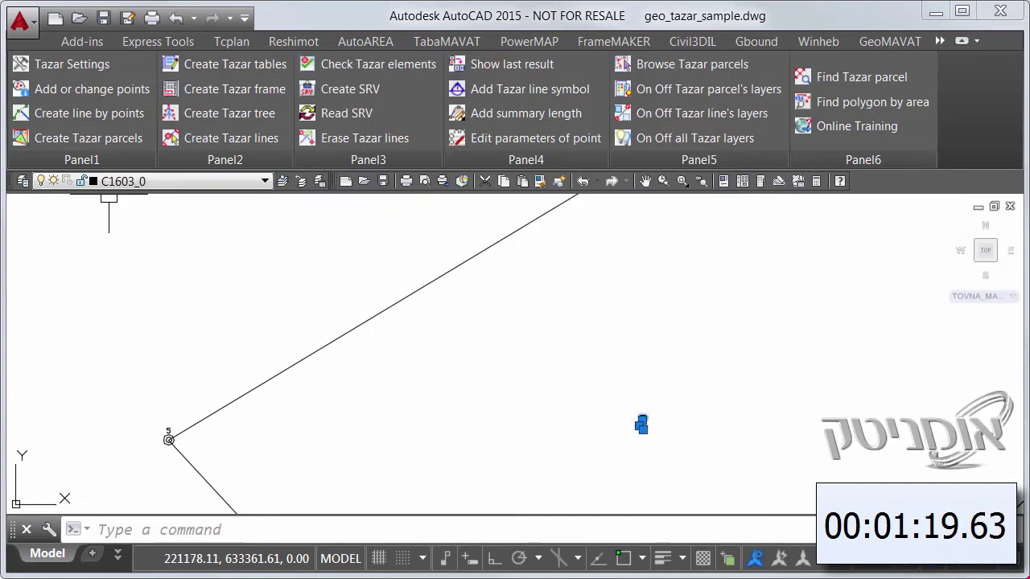
key(Escape)
click(166, 426)
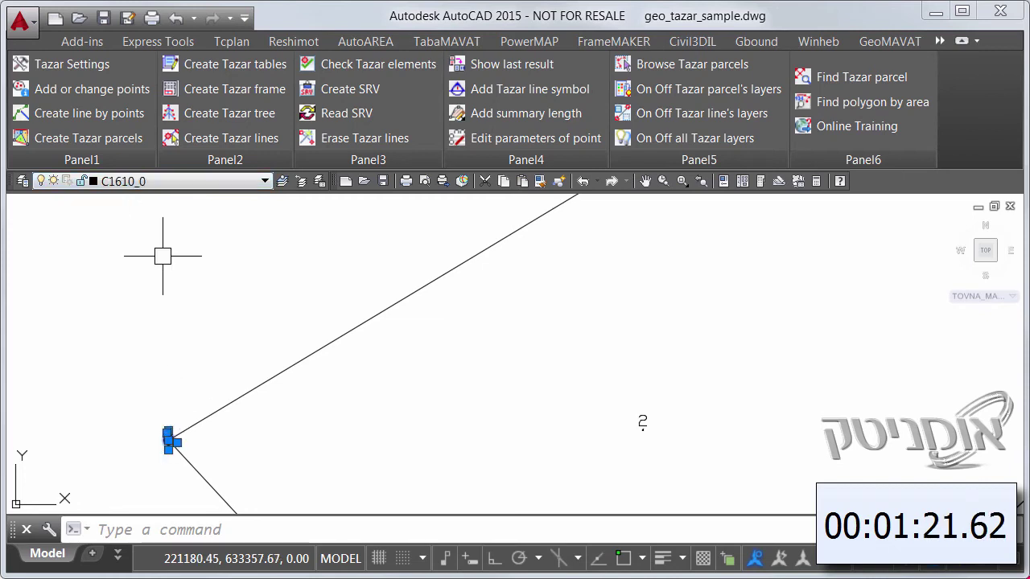
key(Escape)
Draw a straight division line (L) diagonally across the parcels.
scroll(381, 418, down, 5)
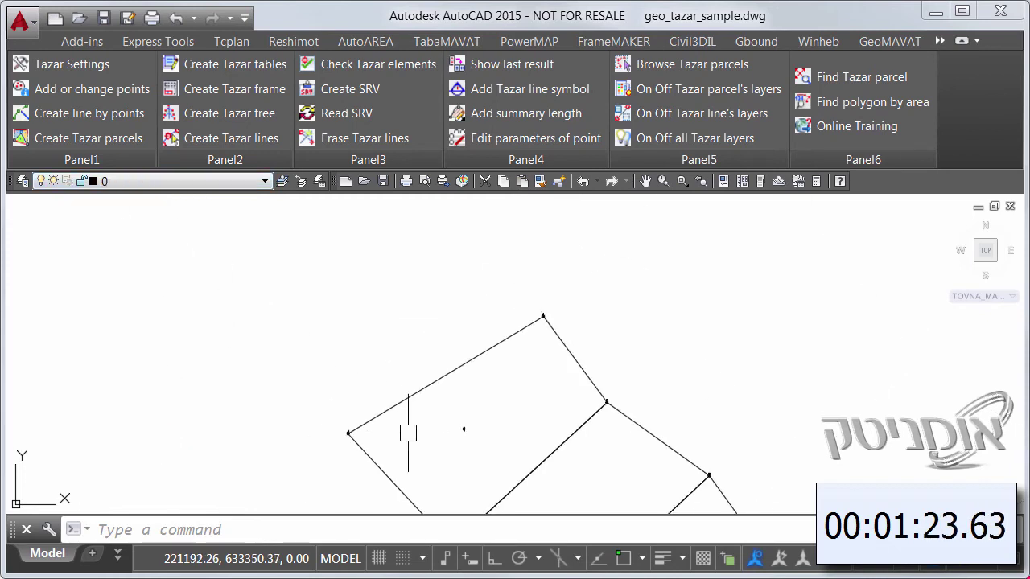
scroll(404, 431, up, 2)
scroll(453, 321, down, 2)
text(l)
key(Return)
click(352, 293)
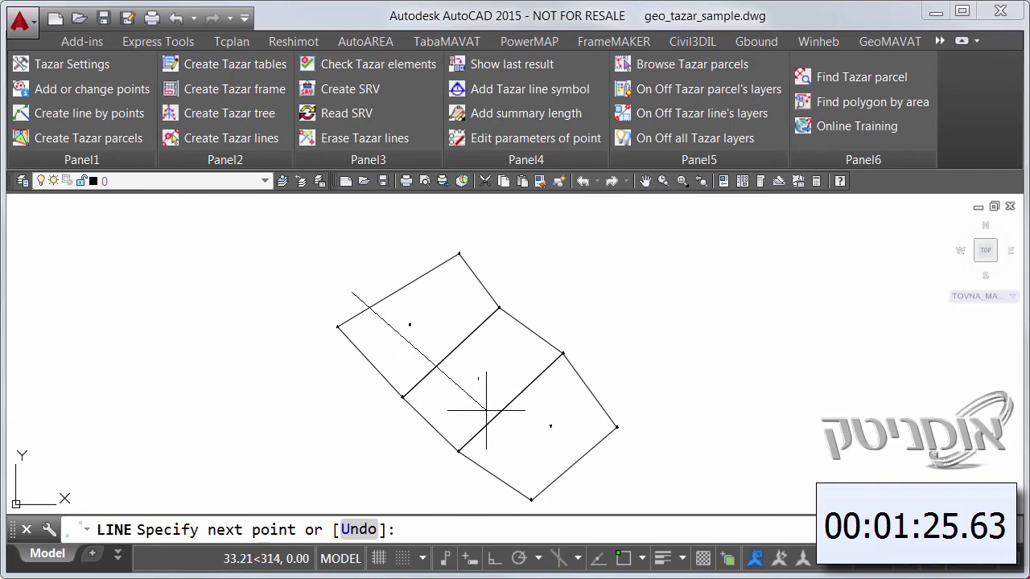
key(Return)
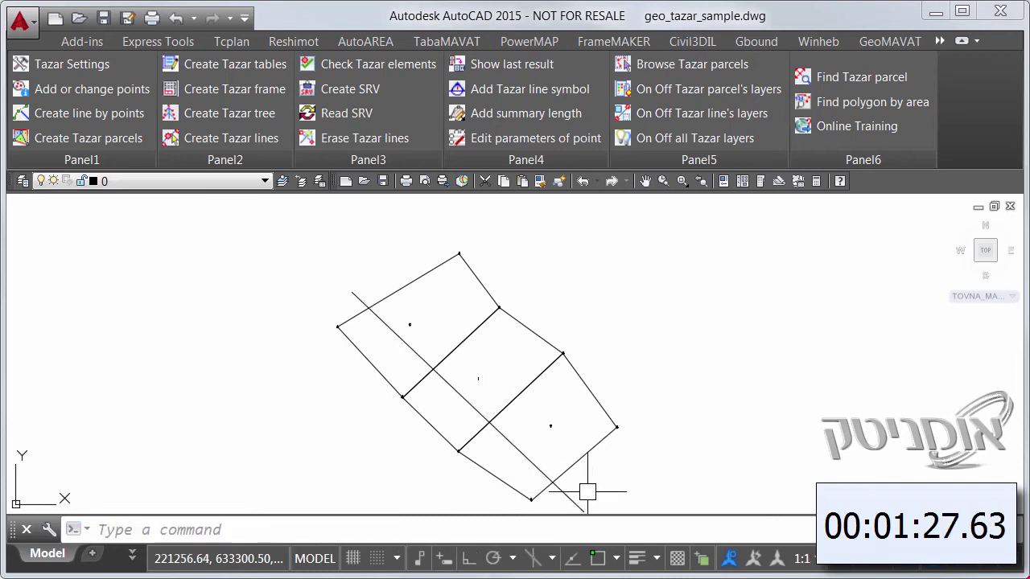
text(ar)
Draw a three-point arc from above the parcels, through the middle, to below them.
key(Return)
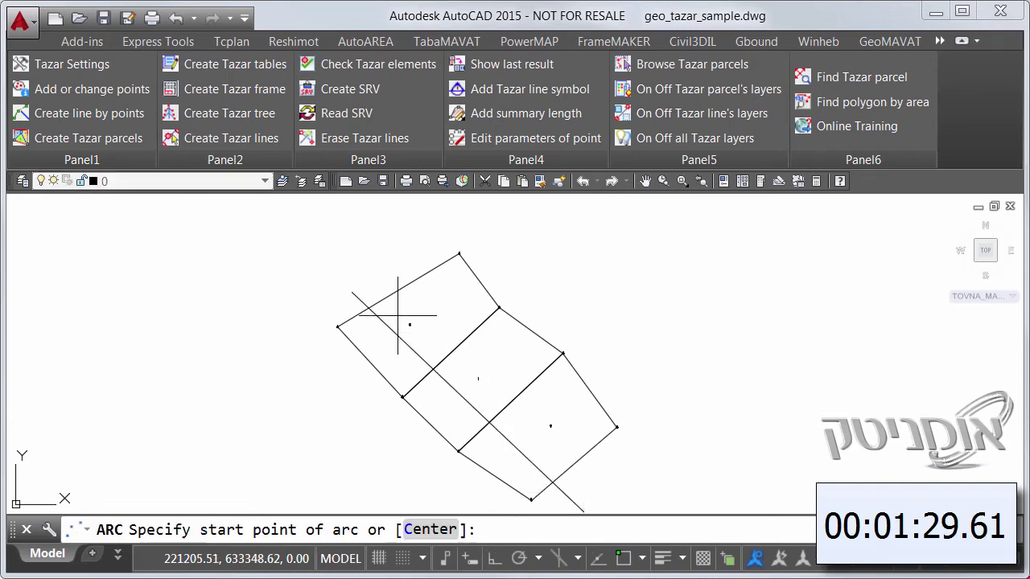
click(366, 270)
click(537, 356)
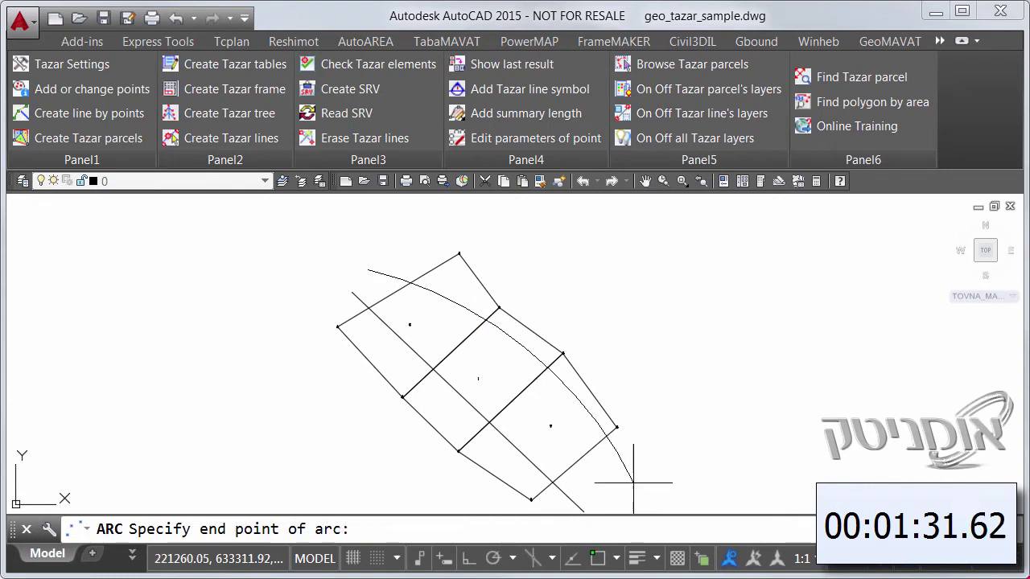
click(606, 498)
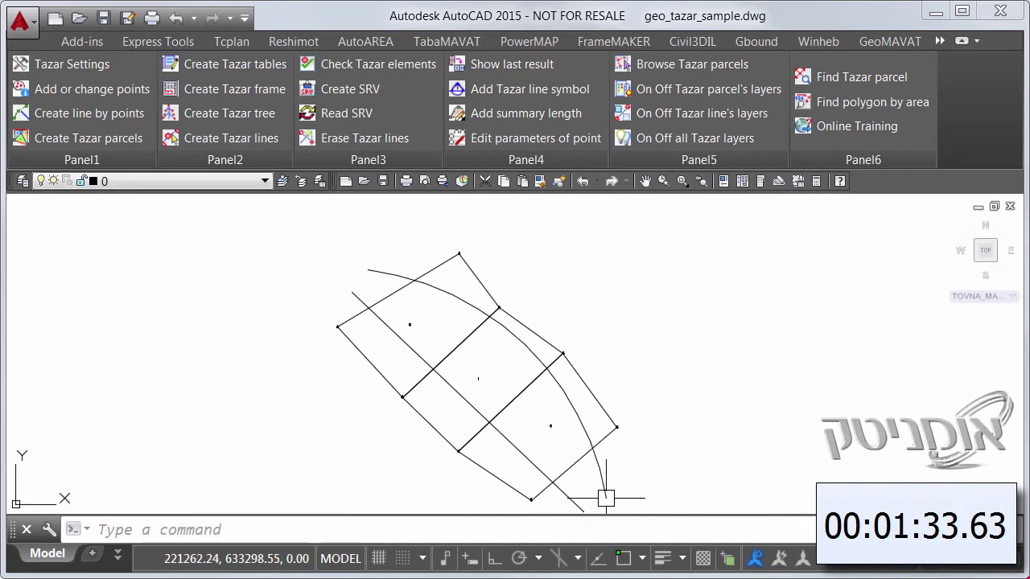
Divide parcels from number 4, missing points from 10, stage 1, crossing-selecting all parcel lines.
click(113, 142)
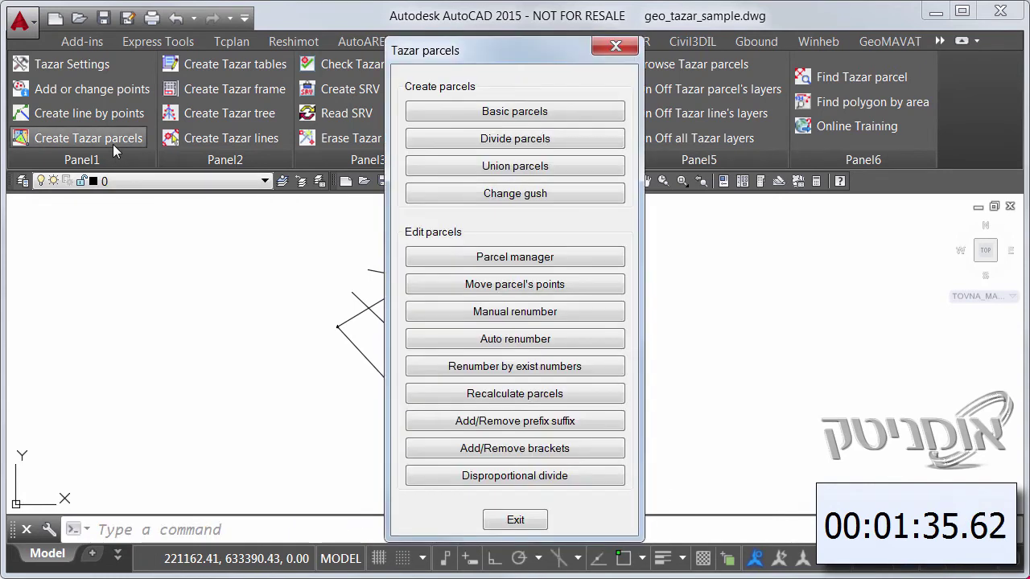
click(481, 141)
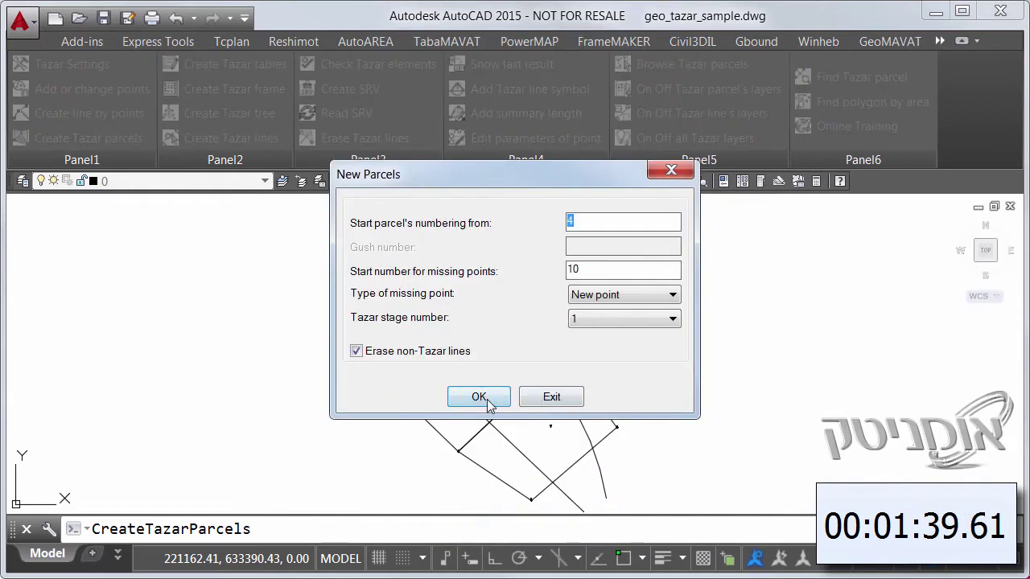
click(488, 404)
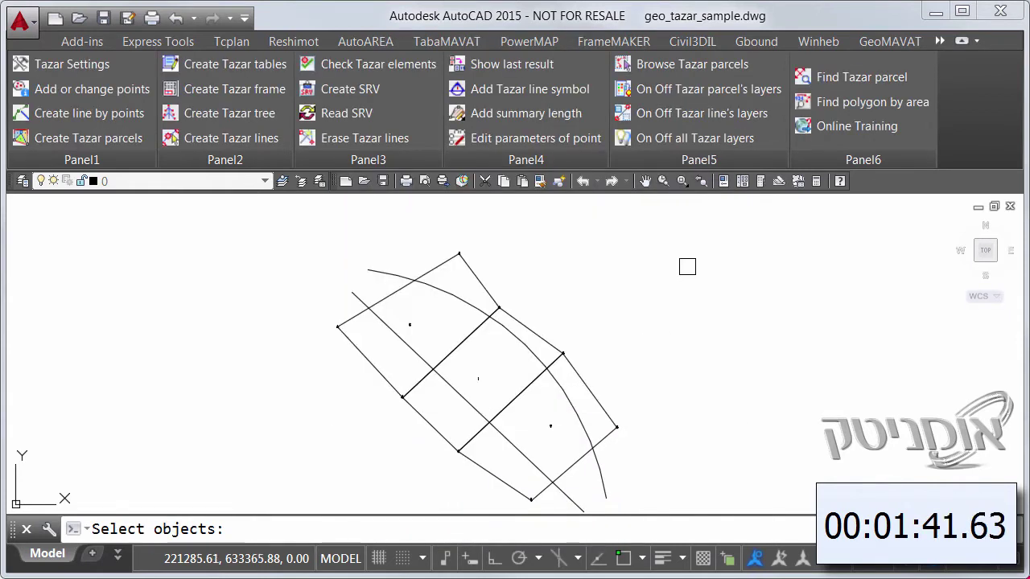
click(706, 233)
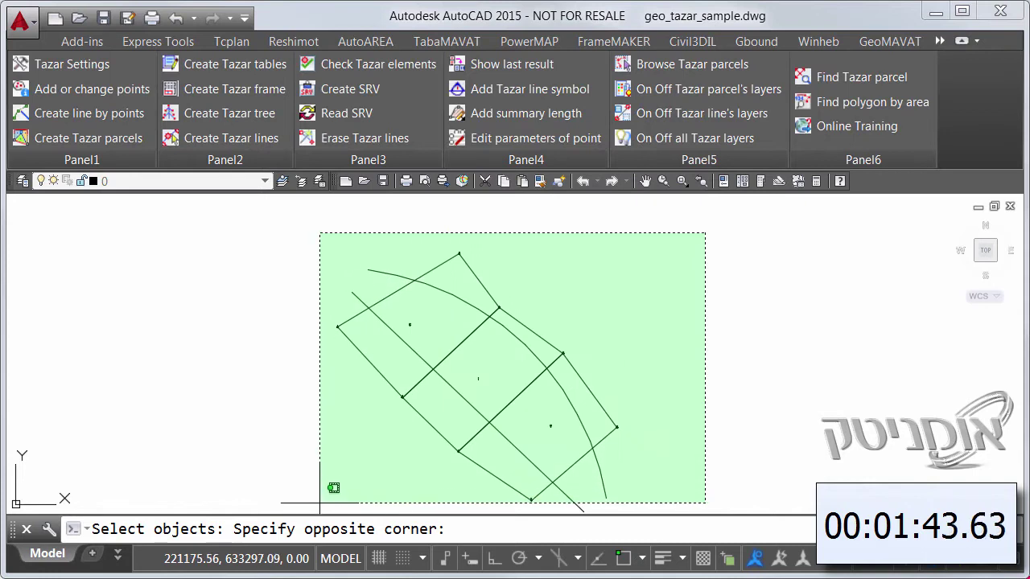
click(335, 483)
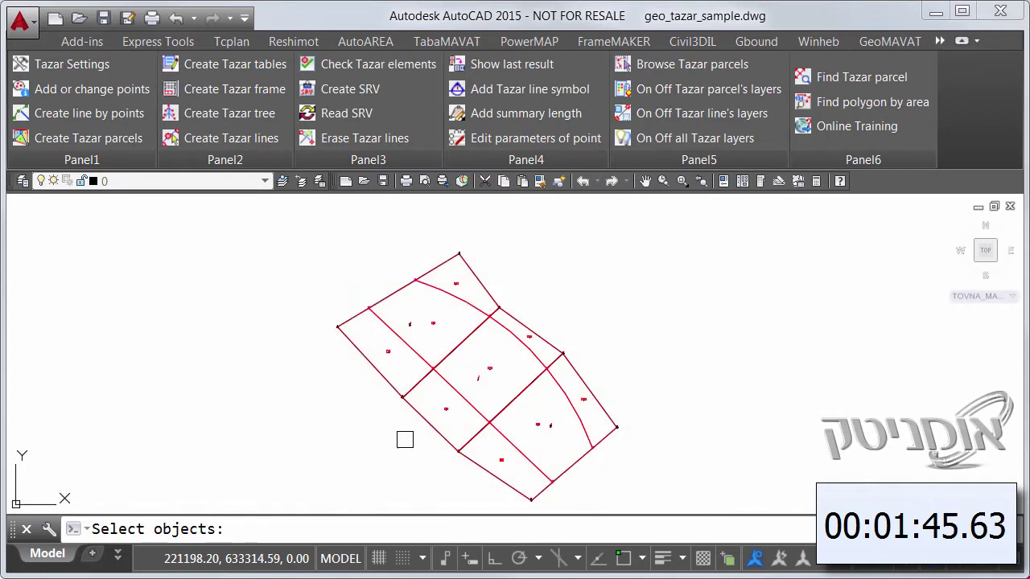
scroll(430, 362, up, 3)
scroll(450, 382, up, 3)
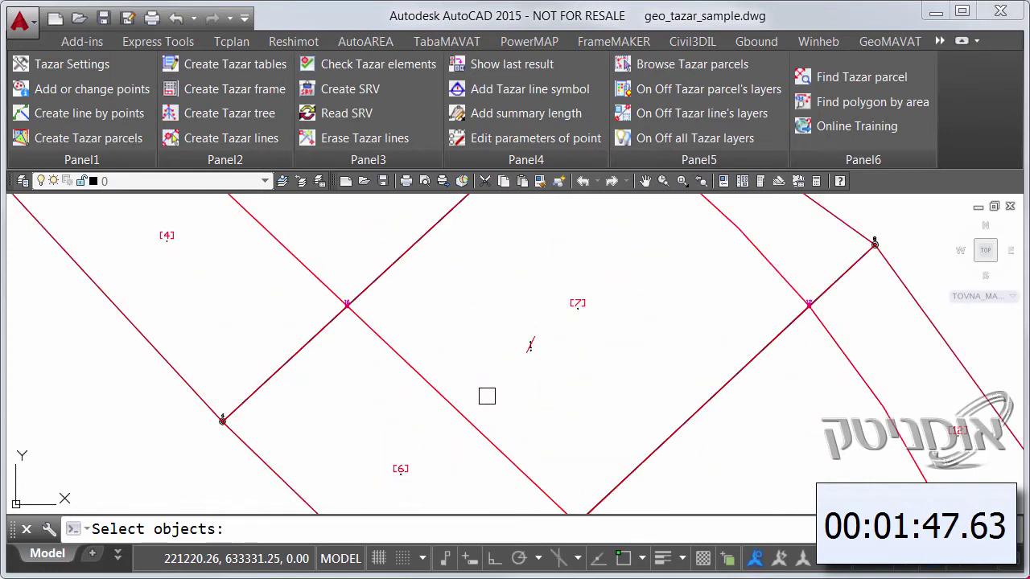
scroll(496, 426, up, 2)
scroll(508, 426, down, 2)
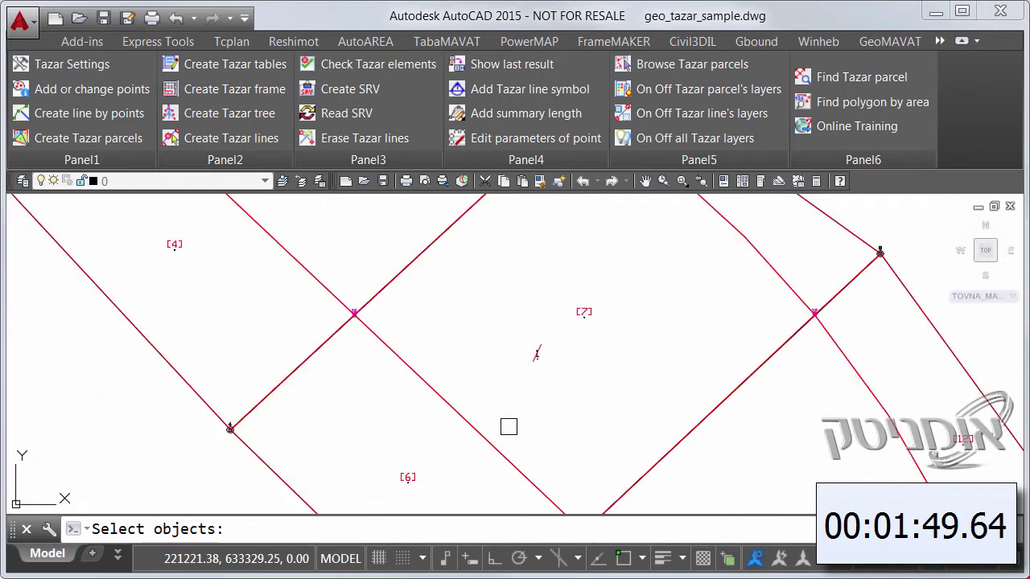
scroll(508, 425, down, 3)
scroll(490, 394, down, 1)
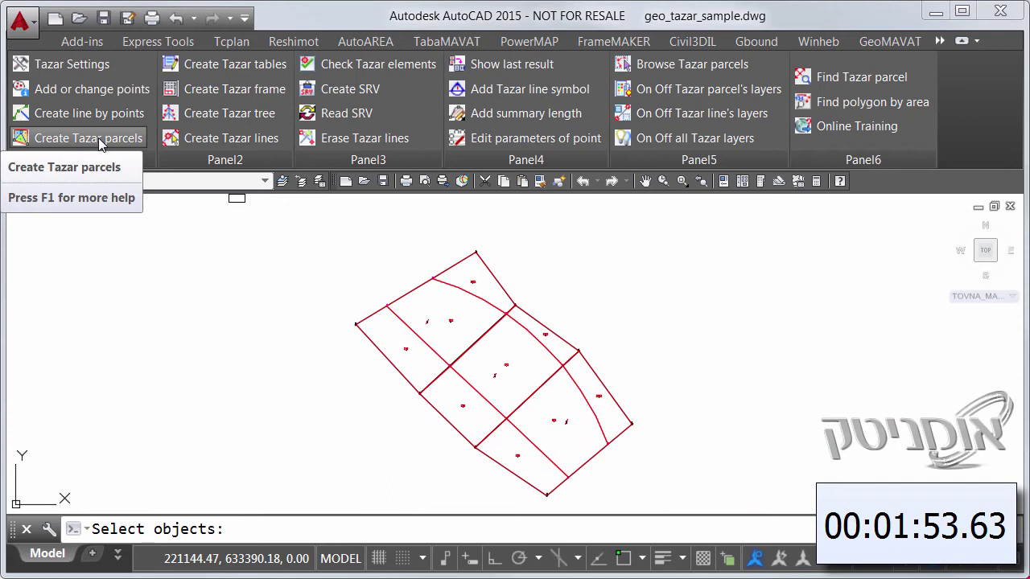
Unite the picked parcels into stage-2 parcels numbered from 13.
click(98, 138)
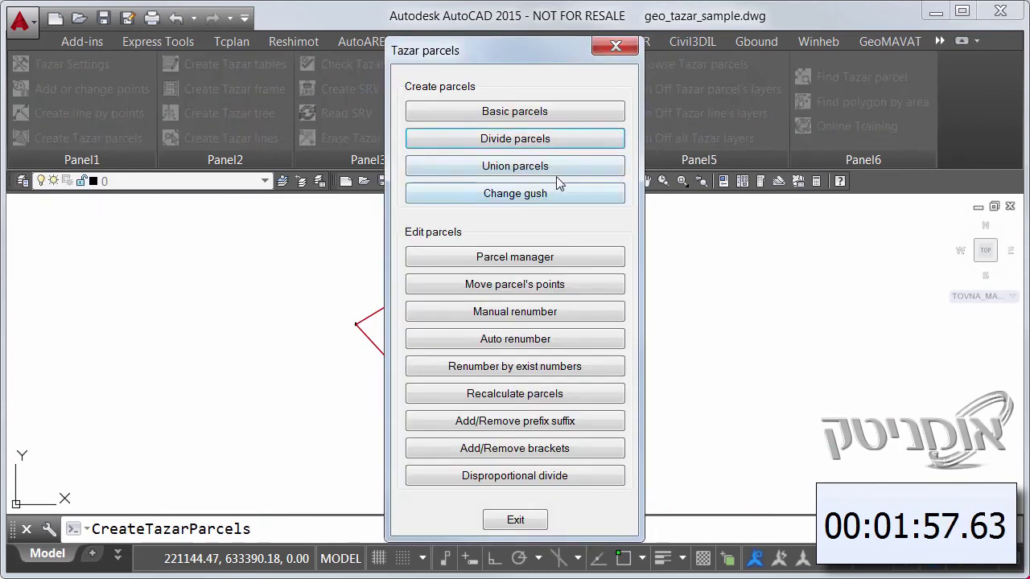
click(552, 172)
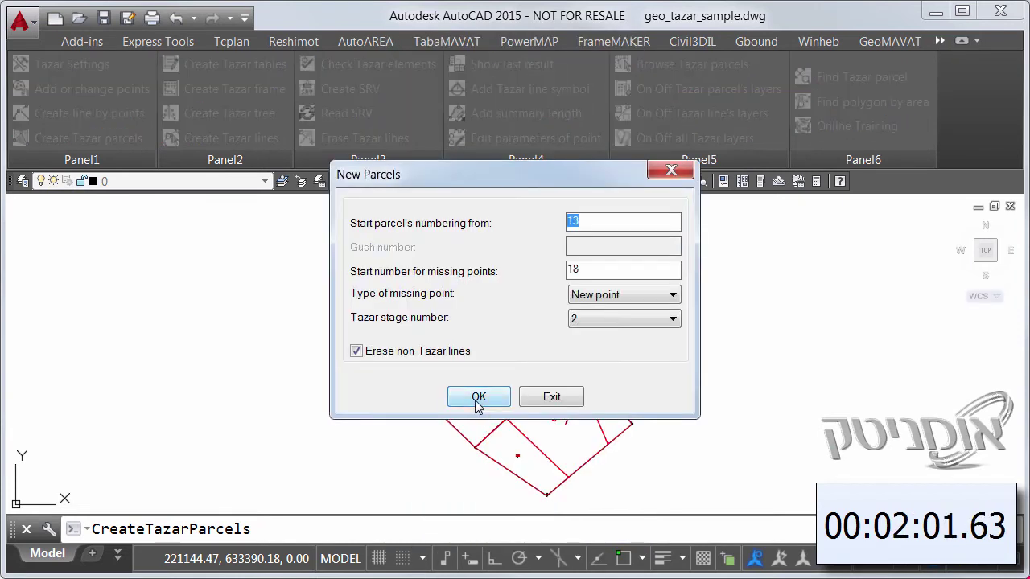
click(477, 402)
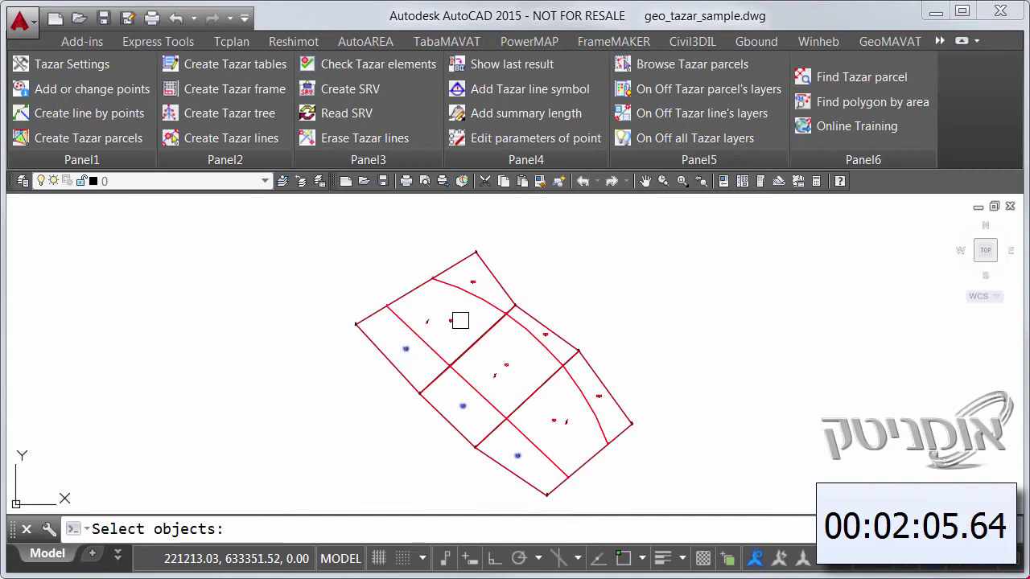
key(Return)
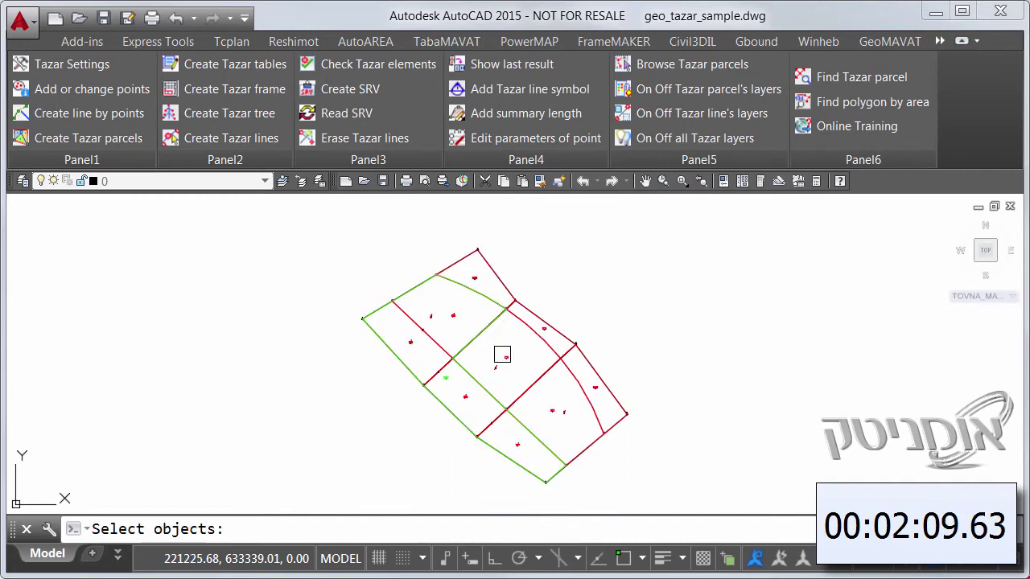
click(503, 355)
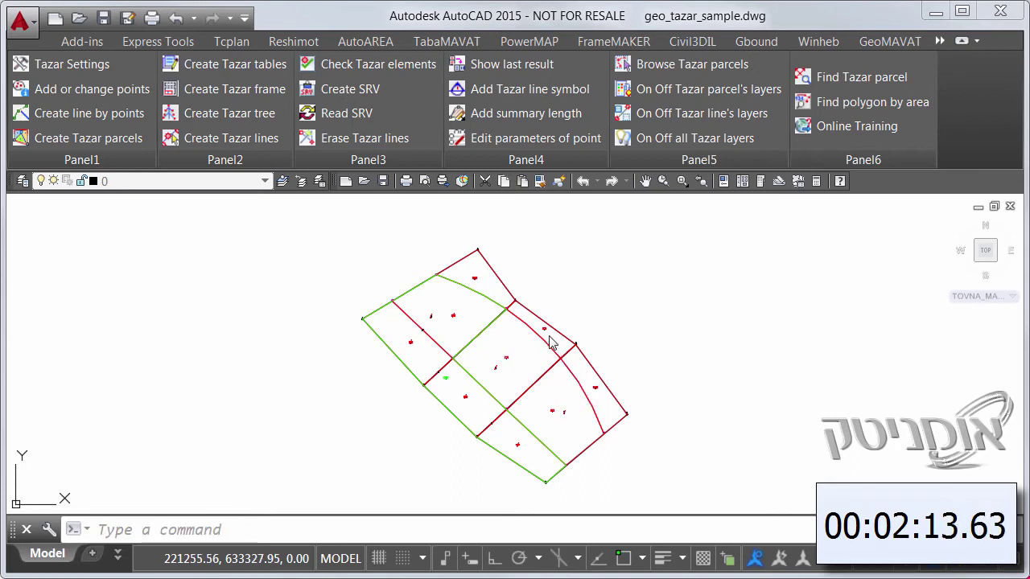
scroll(543, 330, up, 4)
middle_drag(512, 311, 536, 350)
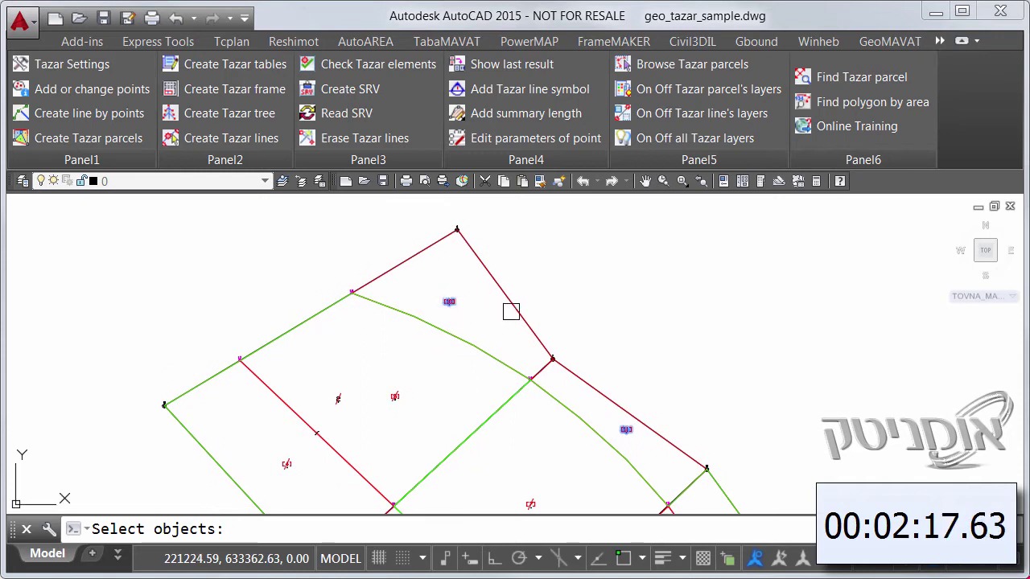
scroll(510, 317, up, 1)
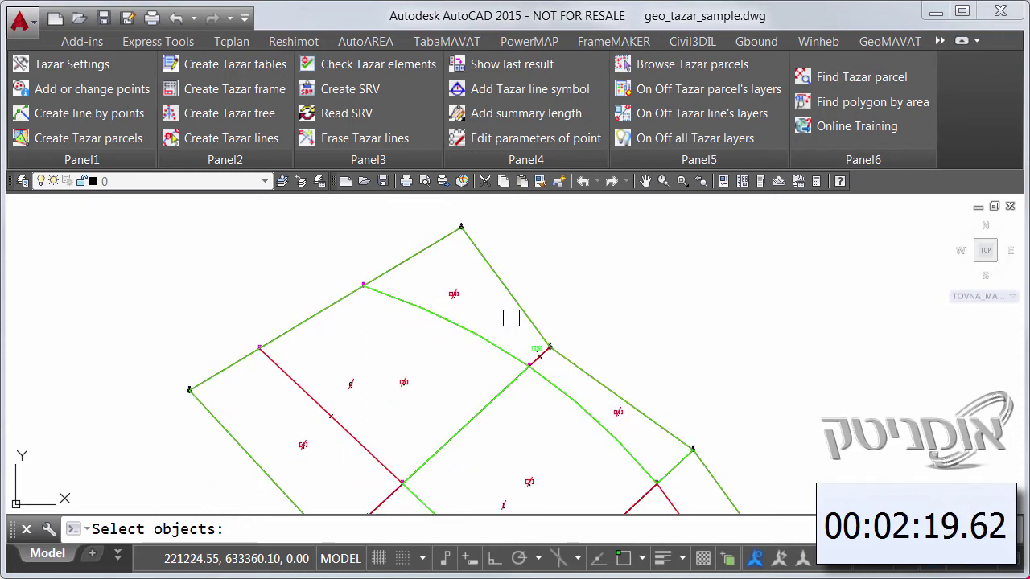
scroll(545, 337, down, 5)
middle_drag(568, 351, 554, 331)
key(Escape)
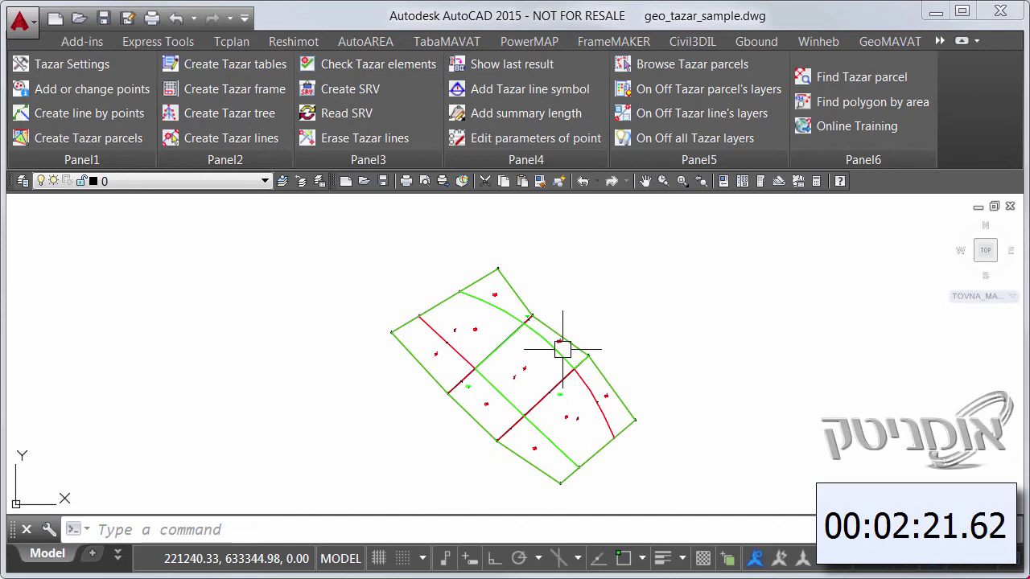
click(693, 69)
click(693, 69)
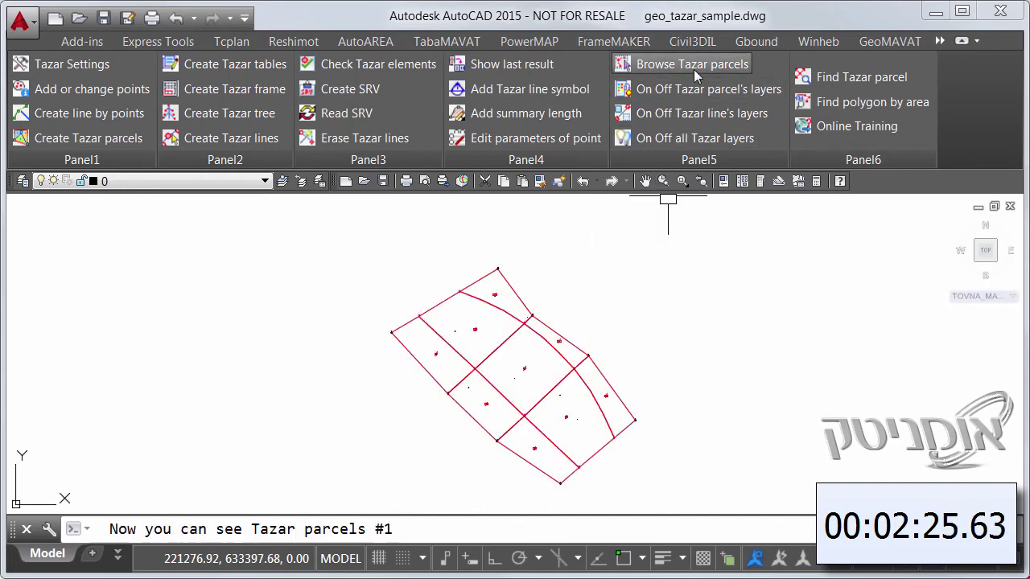
click(694, 69)
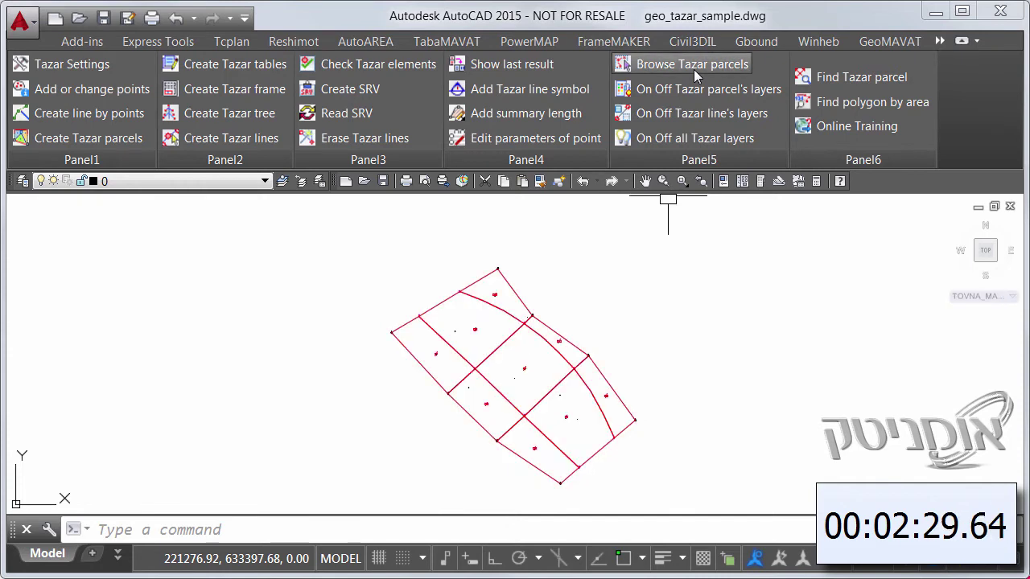
click(708, 136)
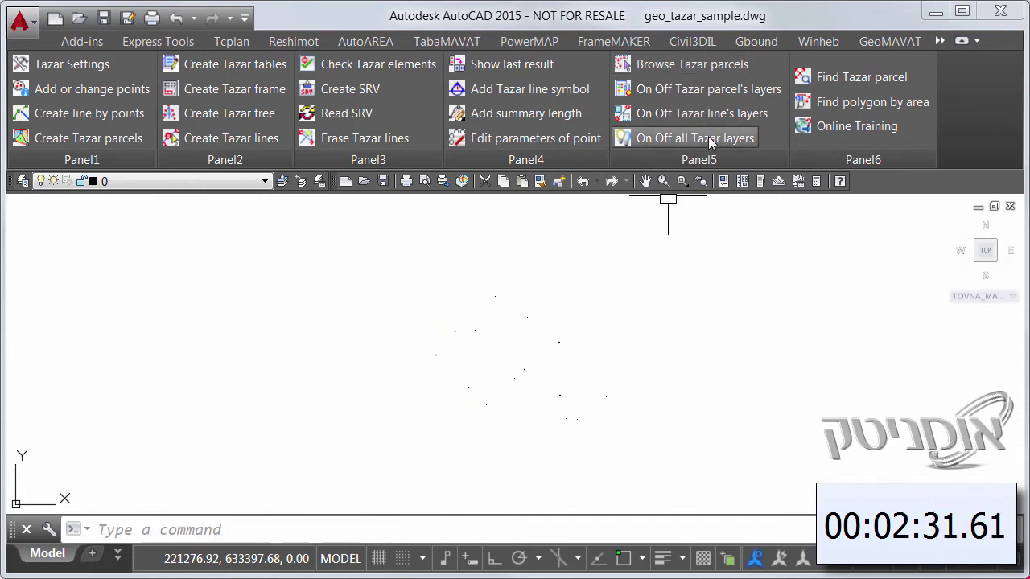
Add Tazar line symbols with minimum length 0.01 to all parcel lines, giving 20 symbols.
click(538, 93)
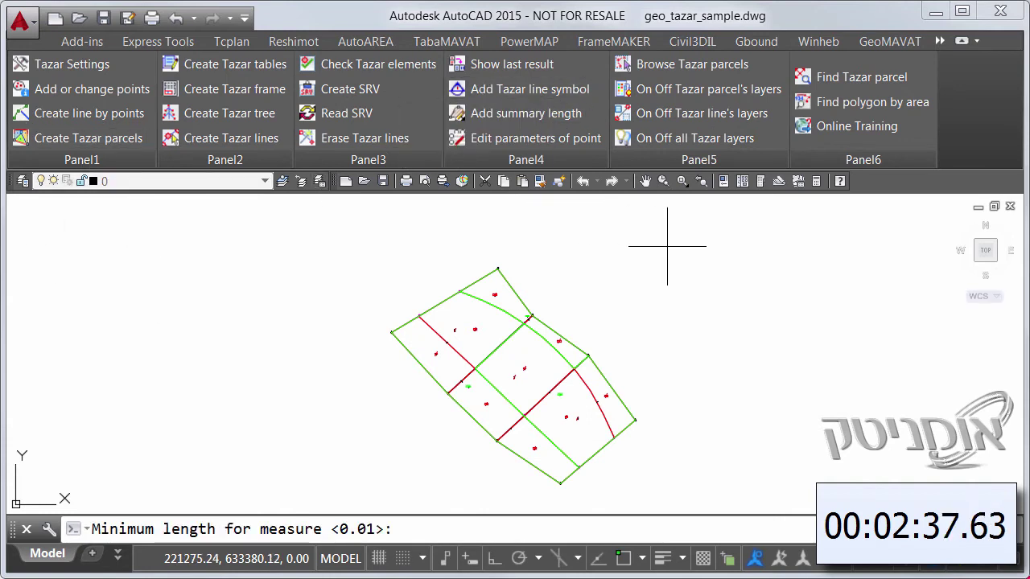
key(Return)
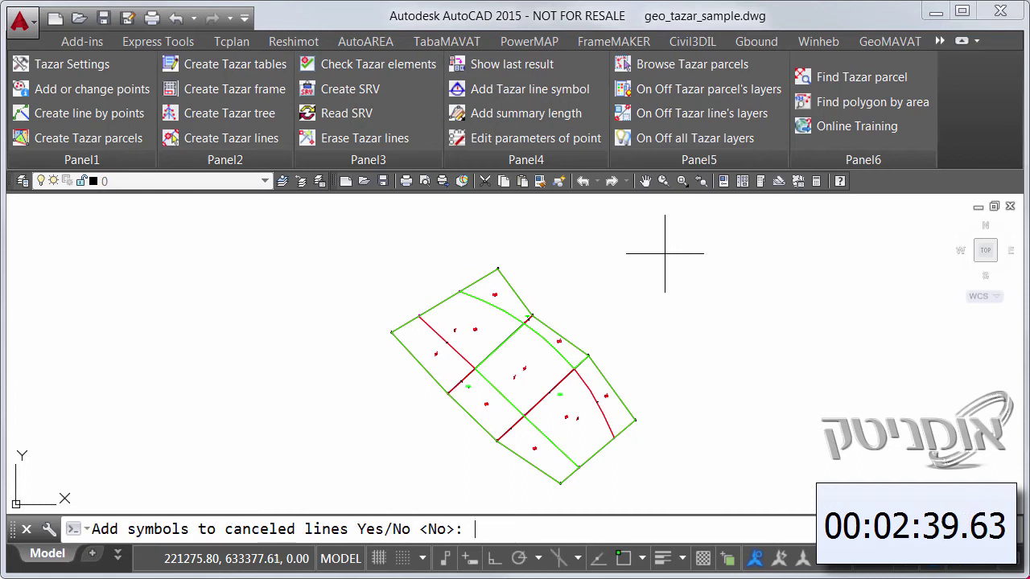
key(Return)
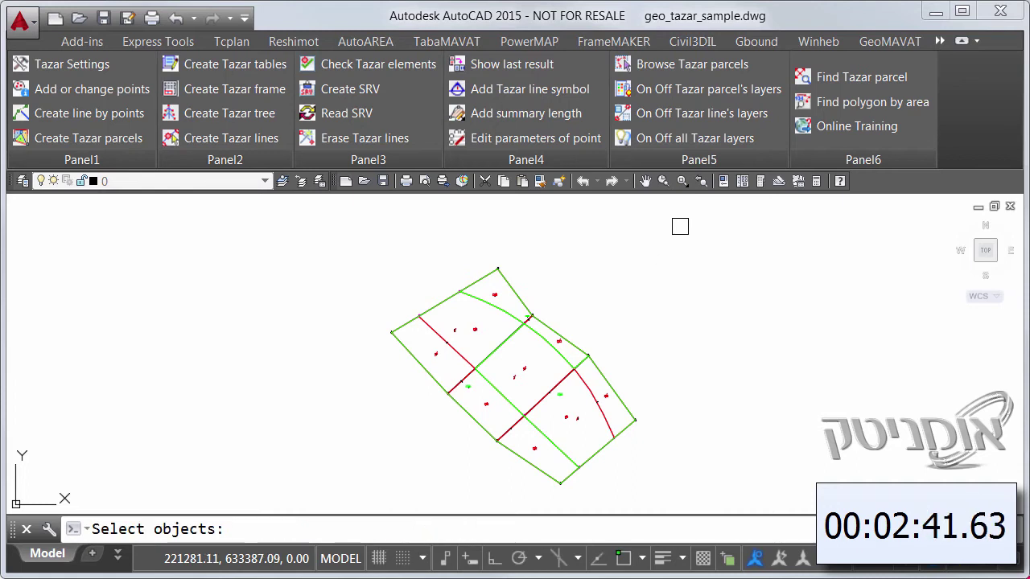
click(680, 226)
click(393, 475)
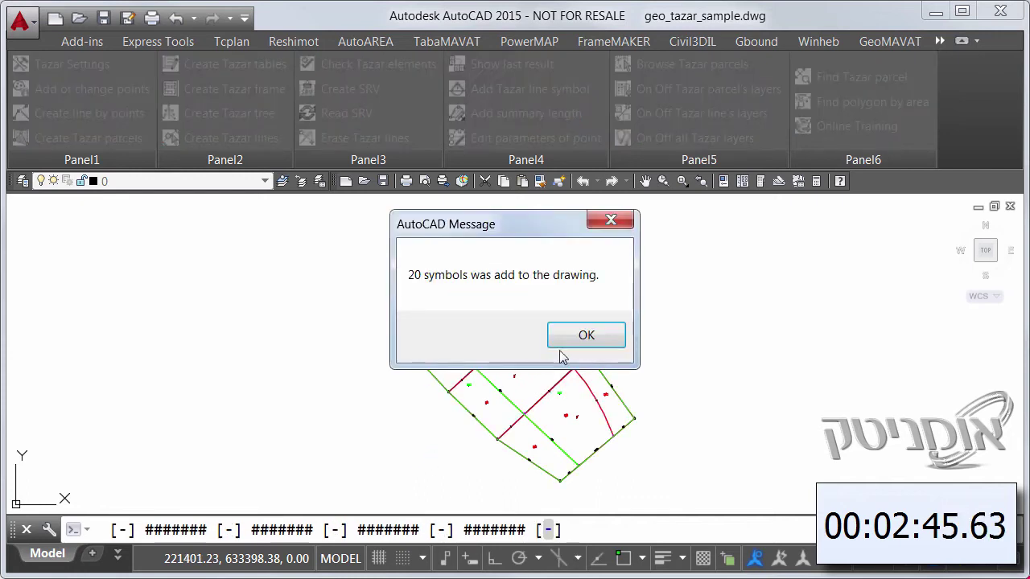
click(586, 335)
Pan and zoom the view around vertex 16 and the parcel 11 area.
scroll(450, 338, up, 2)
scroll(424, 306, up, 3)
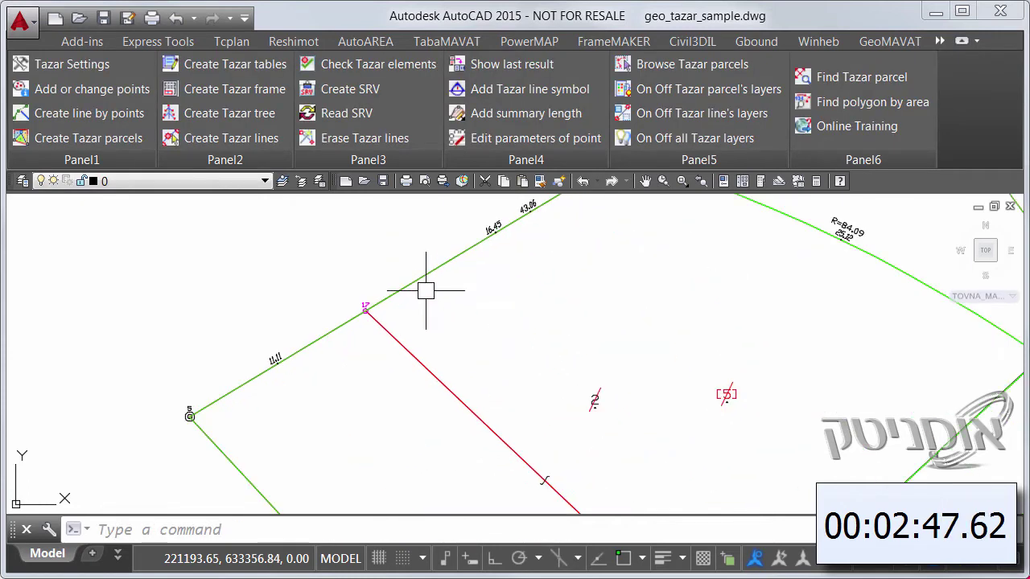
middle_drag(276, 413, 292, 266)
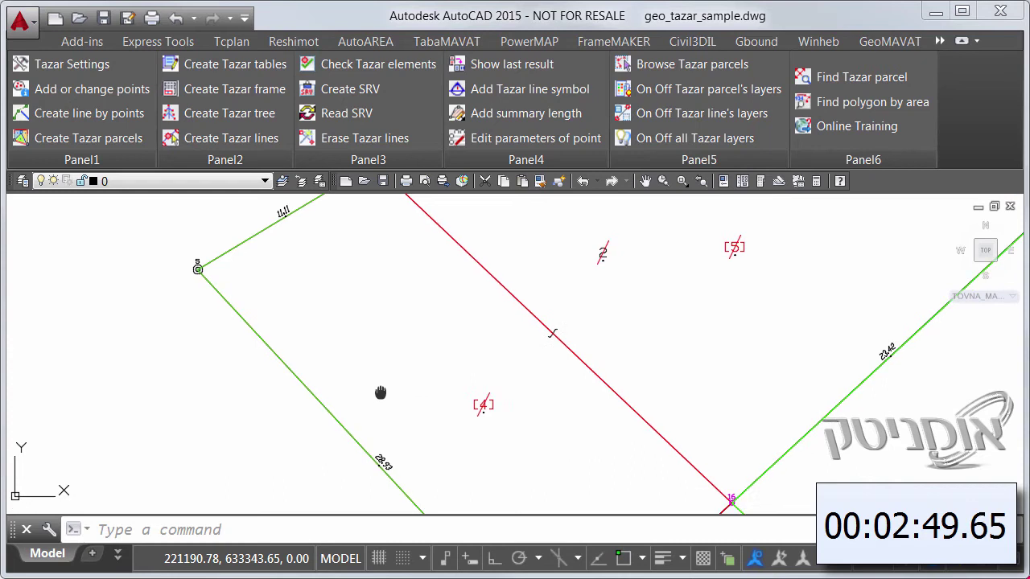
middle_drag(381, 345, 289, 288)
middle_drag(710, 416, 526, 471)
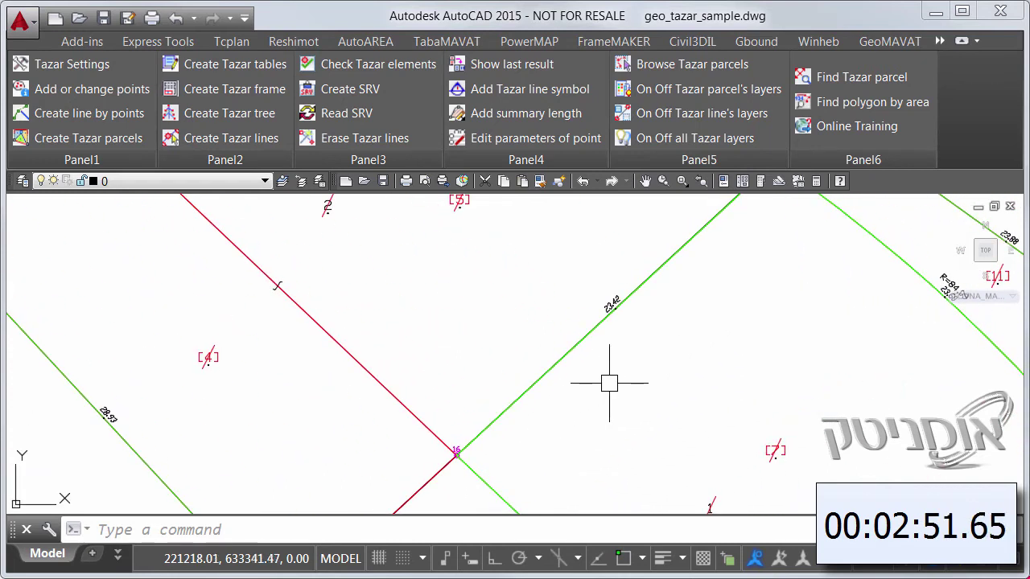
middle_drag(609, 382, 435, 469)
scroll(707, 390, up, 2)
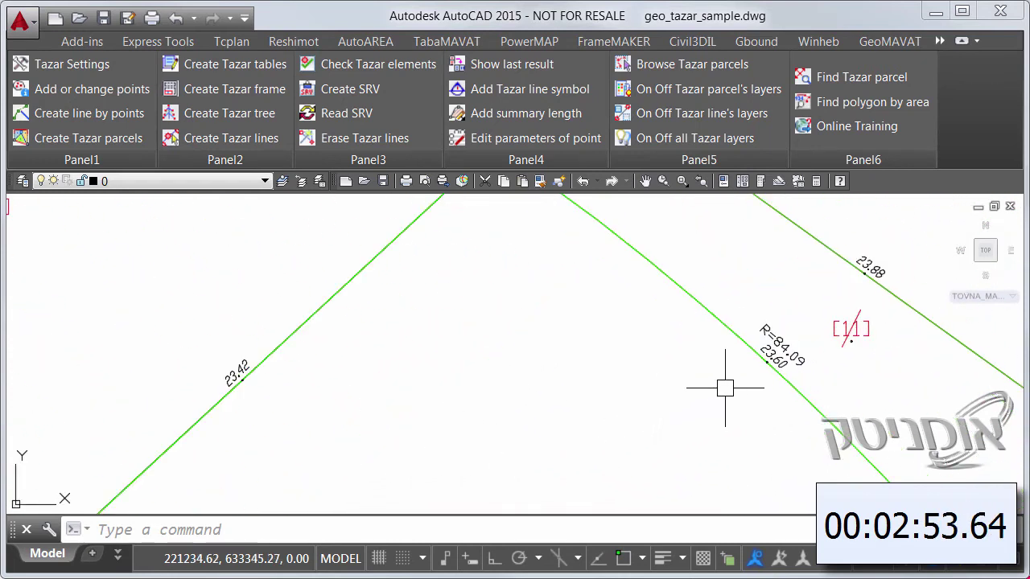
scroll(730, 387, down, 2)
scroll(713, 475, down, 2)
scroll(625, 361, down, 1)
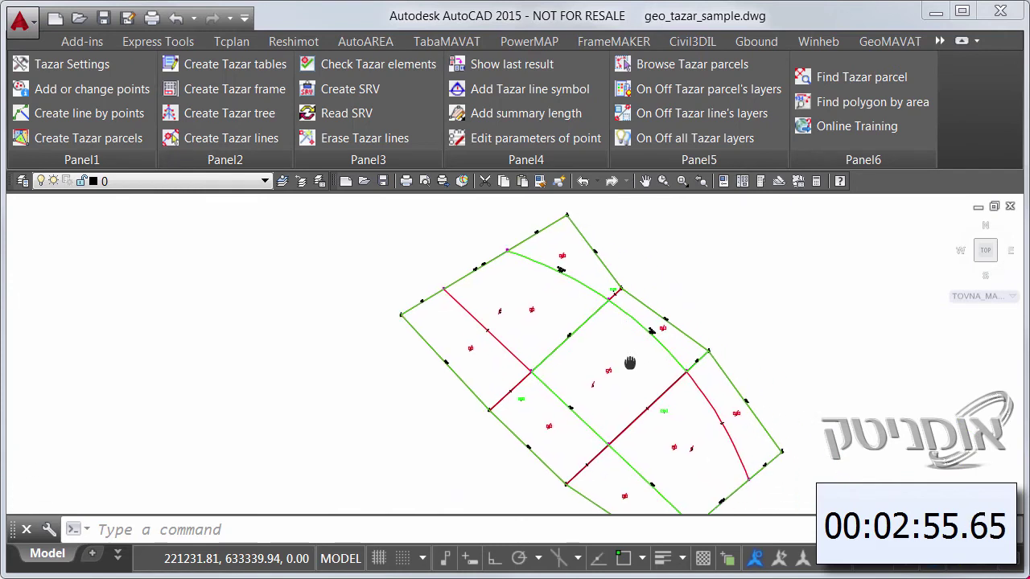
scroll(625, 359, down, 1)
middle_drag(625, 360, 569, 354)
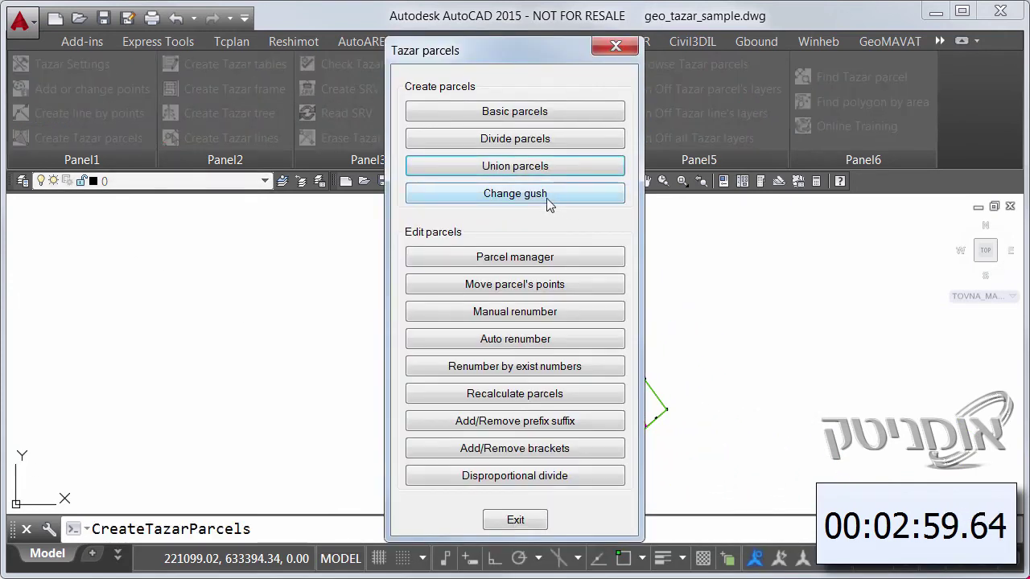
Move the selected parcels to gush 34-56 at stage 3, numbering parcels from 16, missing points from 18.
click(546, 198)
text(34-567)
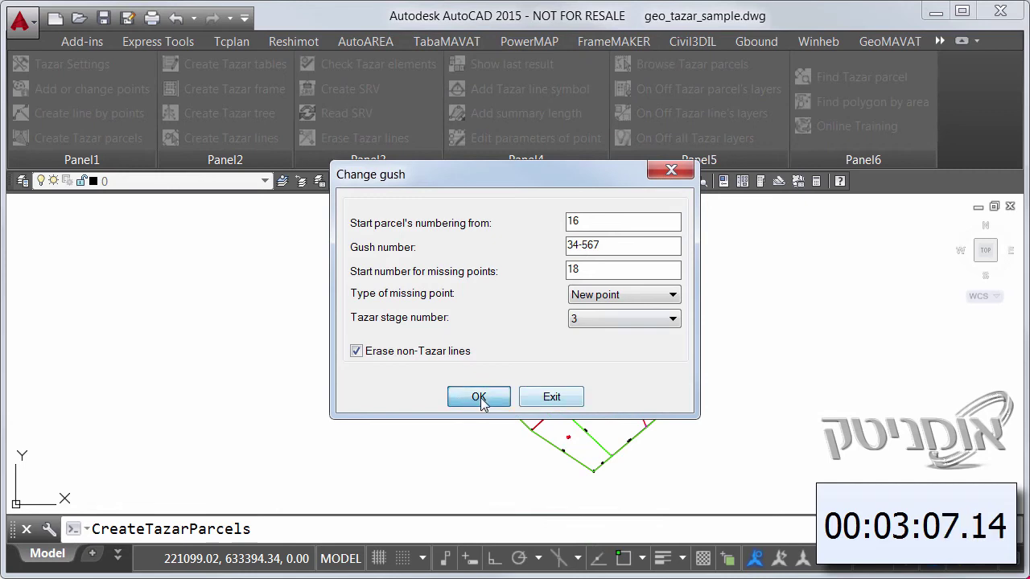
click(480, 399)
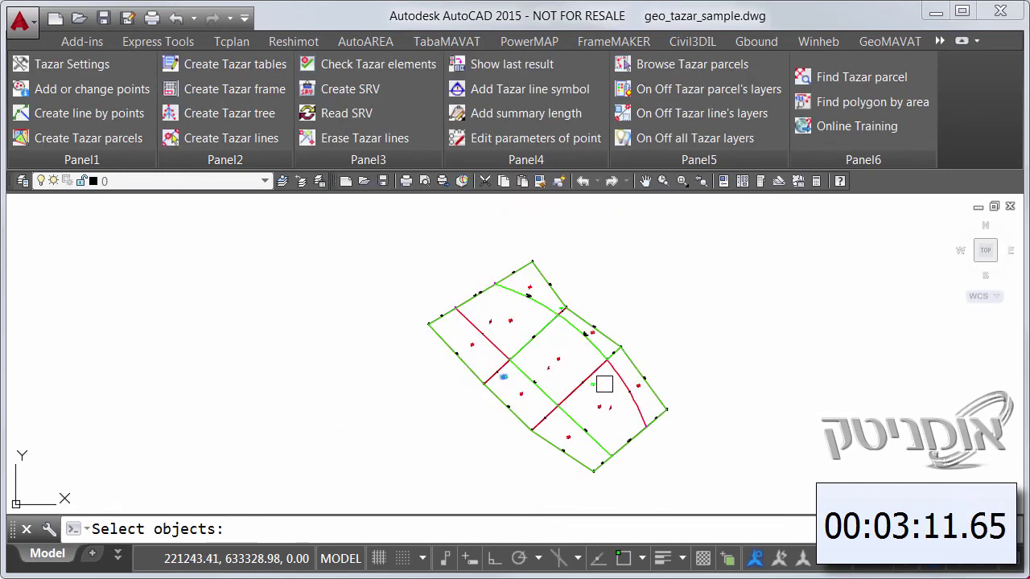
scroll(604, 385, up, 4)
scroll(587, 390, down, 3)
mouse_move(592, 391)
middle_down()
mouse_move(582, 409)
mouse_move(558, 370)
middle_up()
scroll(618, 420, up, 5)
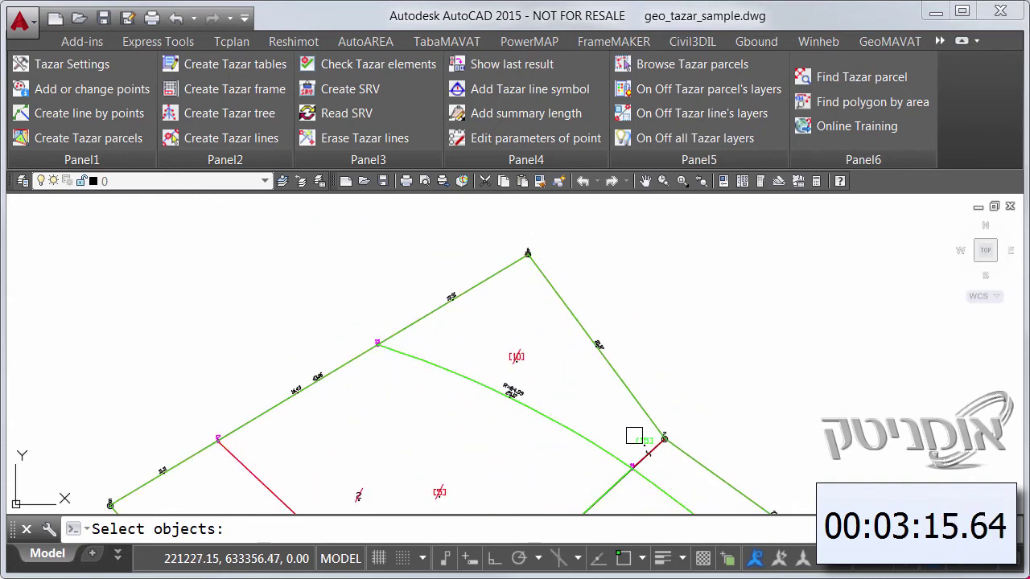
scroll(638, 435, down, 2)
scroll(655, 448, down, 3)
scroll(538, 350, down, 1)
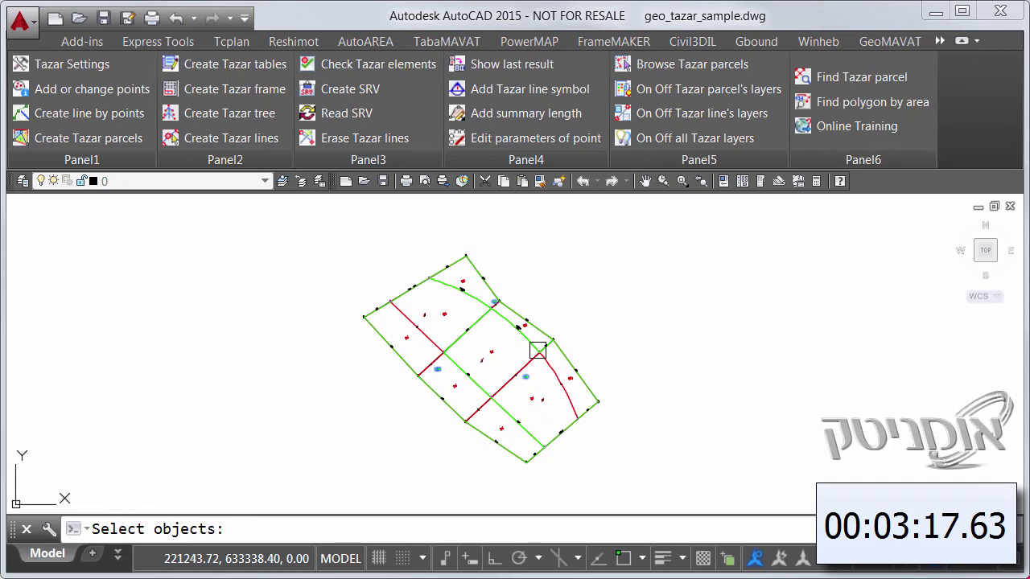
key(Return)
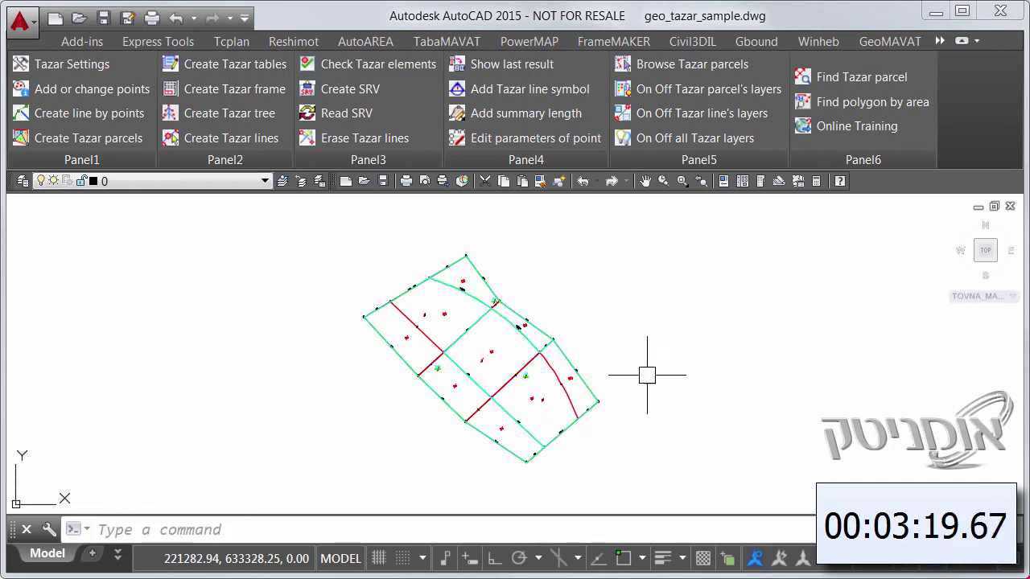
Insert the Tazar frame around the parcels and pick both corners of the coordinate border.
click(262, 89)
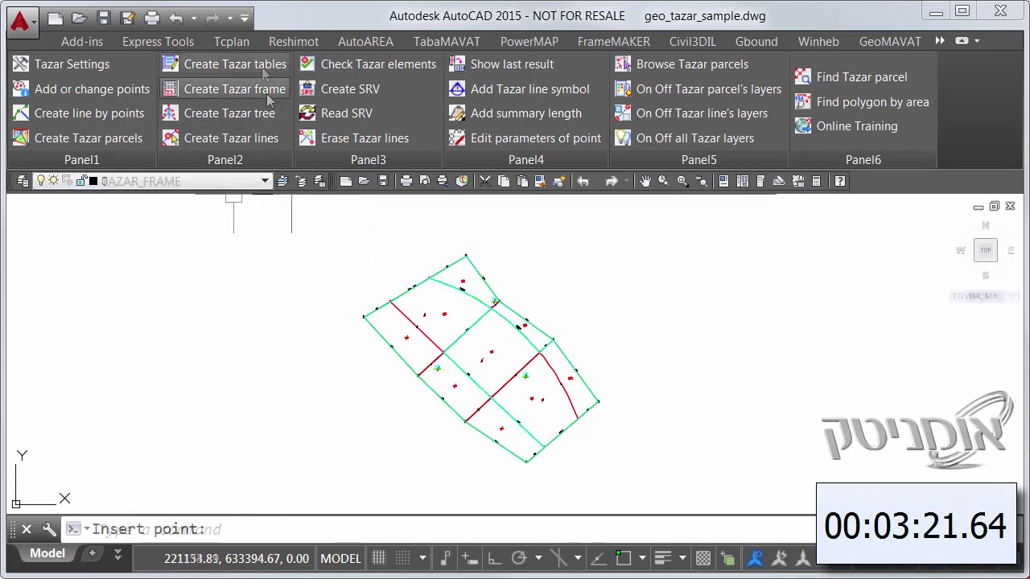
scroll(313, 420, down, 2)
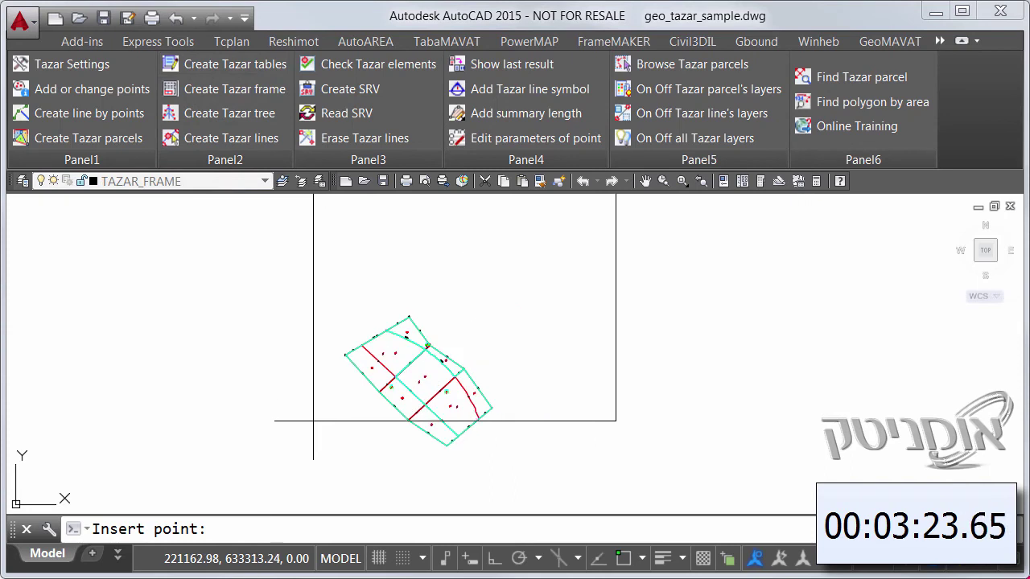
click(280, 499)
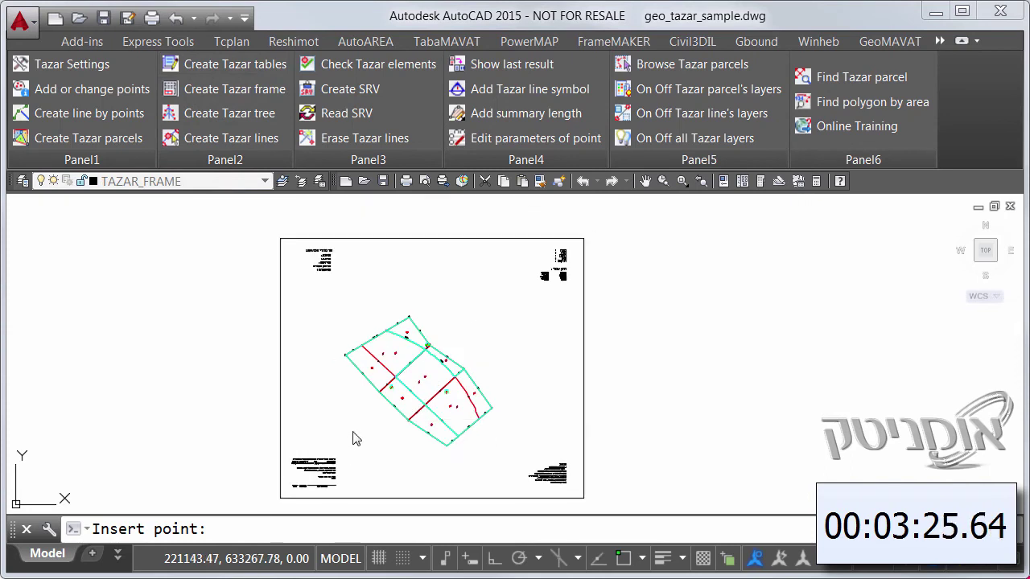
click(334, 440)
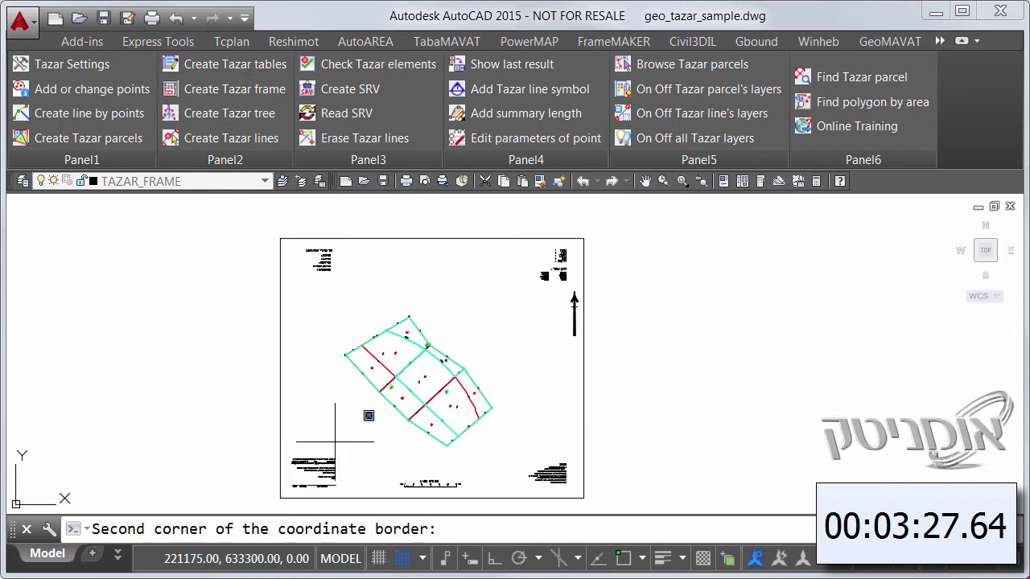
click(464, 312)
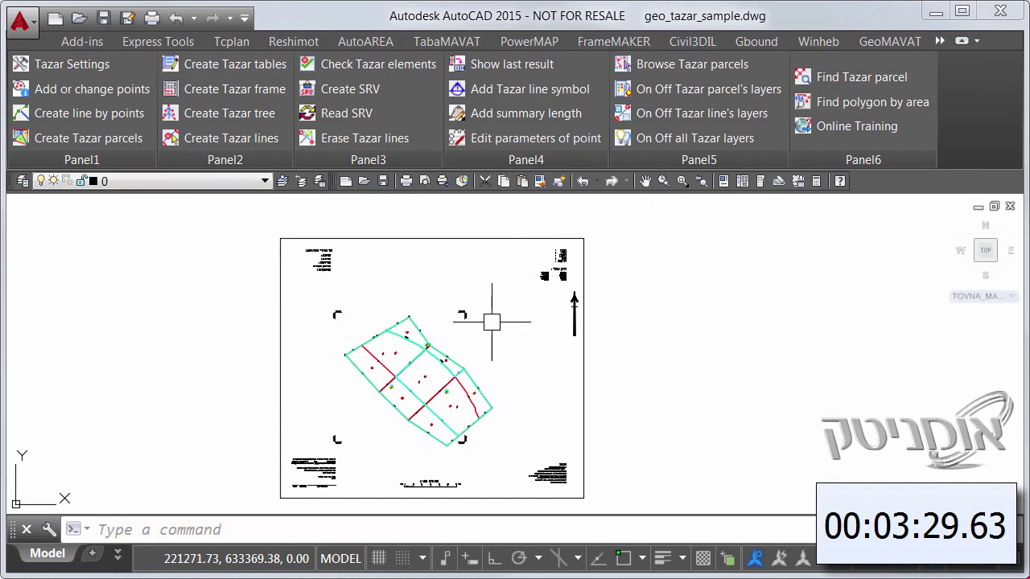
Select all parcels and place the division, union and transfer tables stacked at the upper right.
click(253, 68)
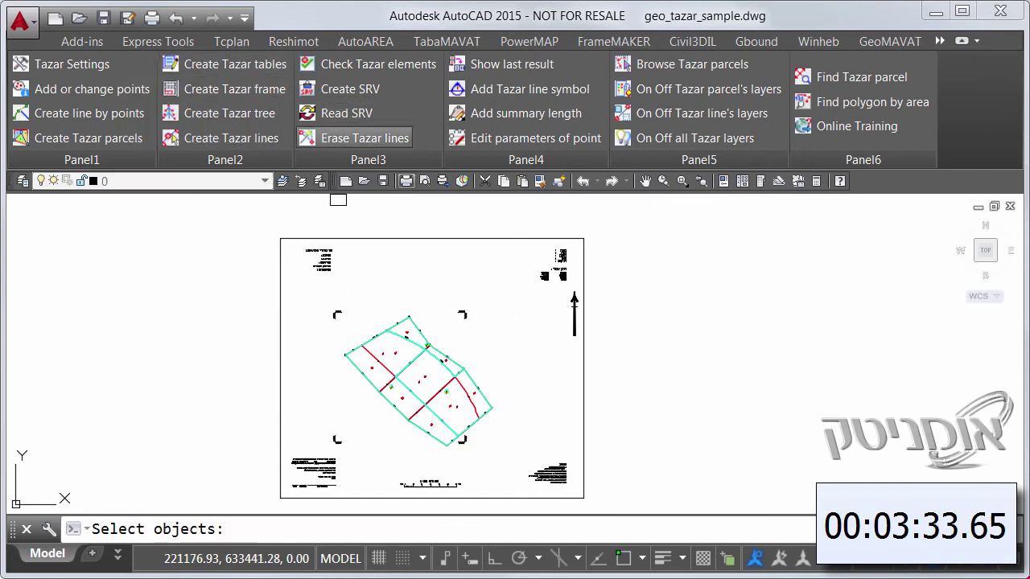
click(493, 284)
click(298, 466)
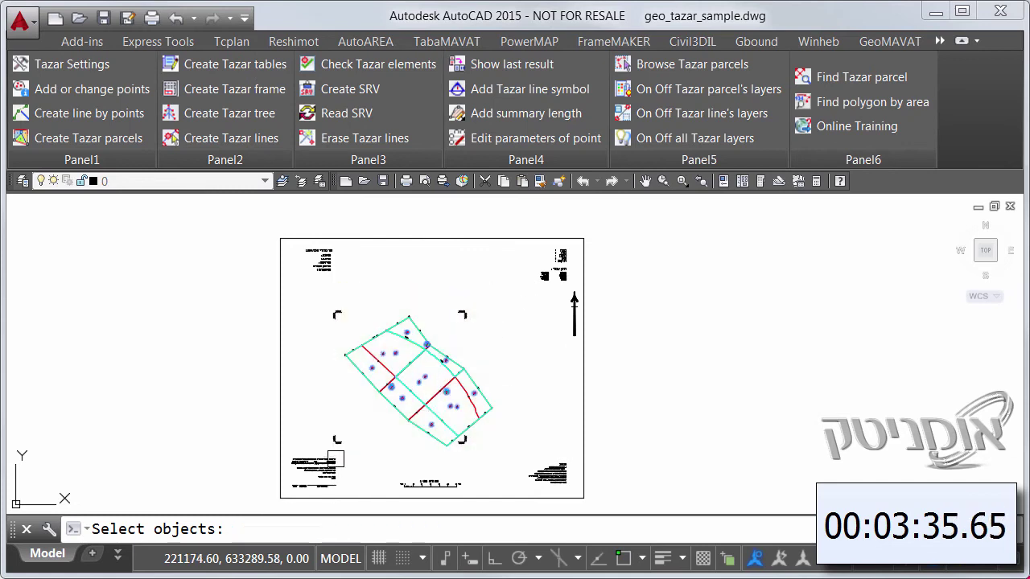
key(Return)
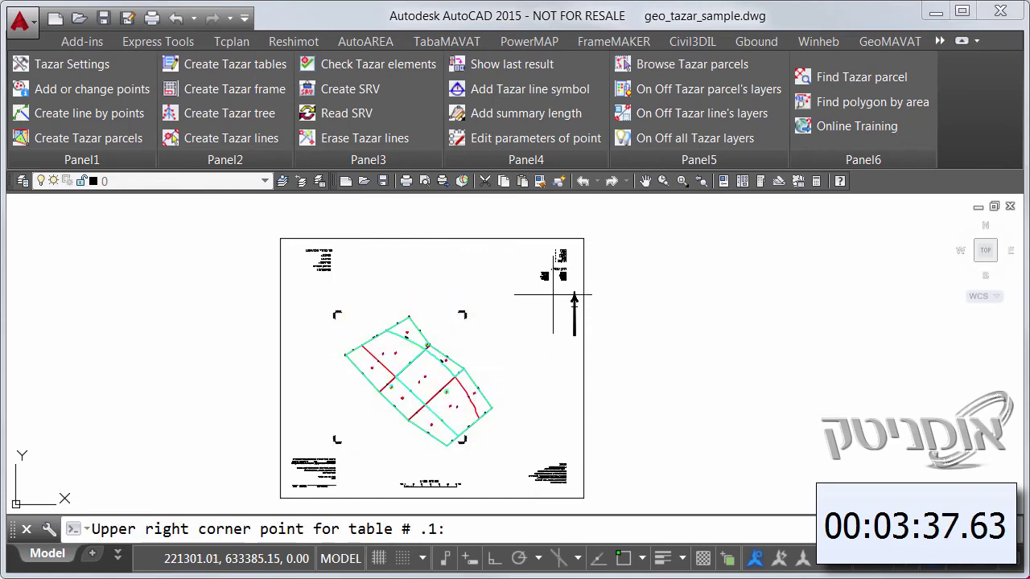
click(553, 294)
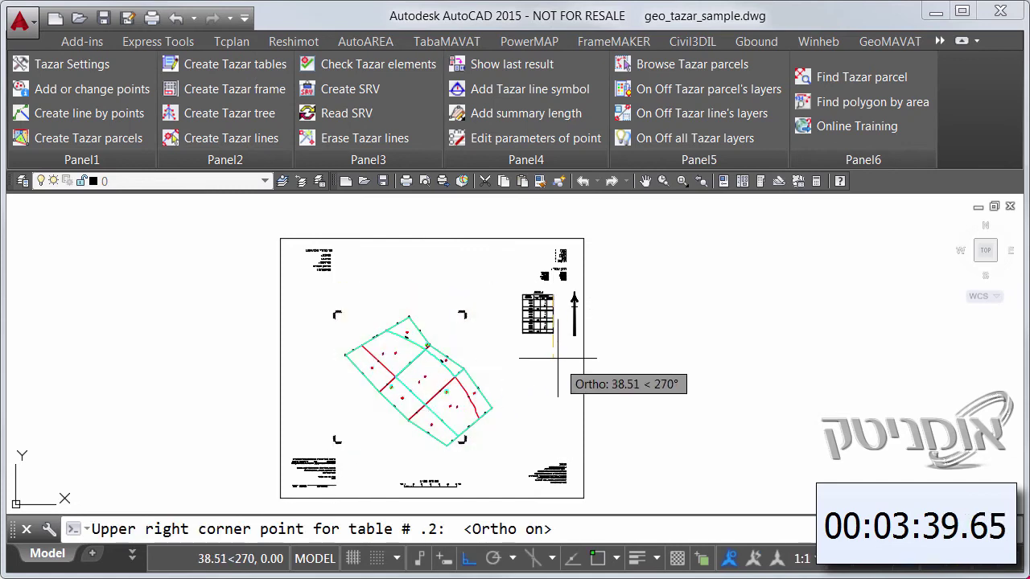
click(553, 353)
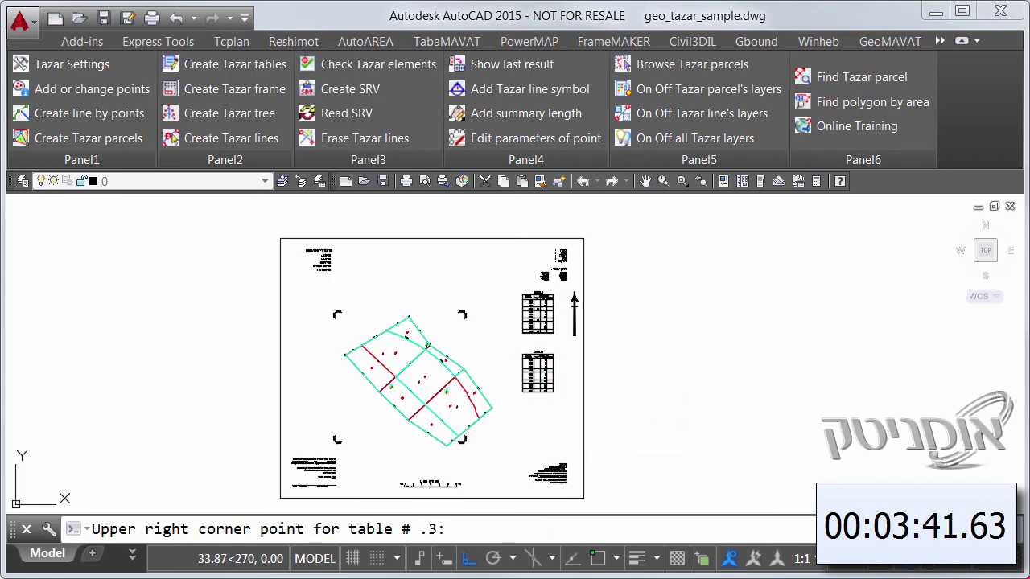
click(552, 410)
Zoom and pan to review the tables, including the union table, alongside the parcel plan.
scroll(552, 406, up, 6)
scroll(535, 378, up, 5)
scroll(520, 359, down, 5)
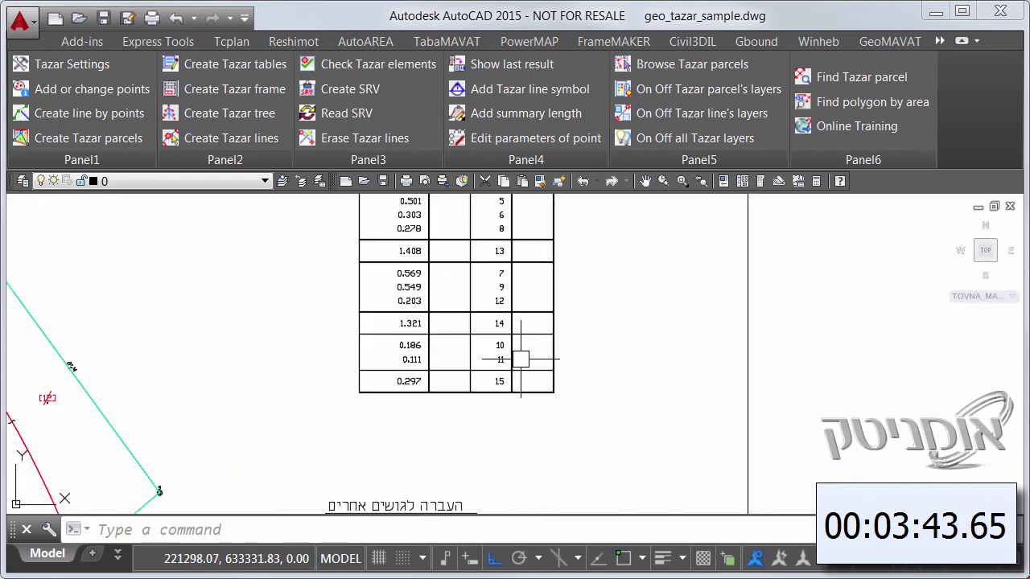
scroll(523, 359, down, 3)
scroll(529, 352, up, 2)
scroll(573, 322, down, 2)
middle_drag(572, 321, 586, 462)
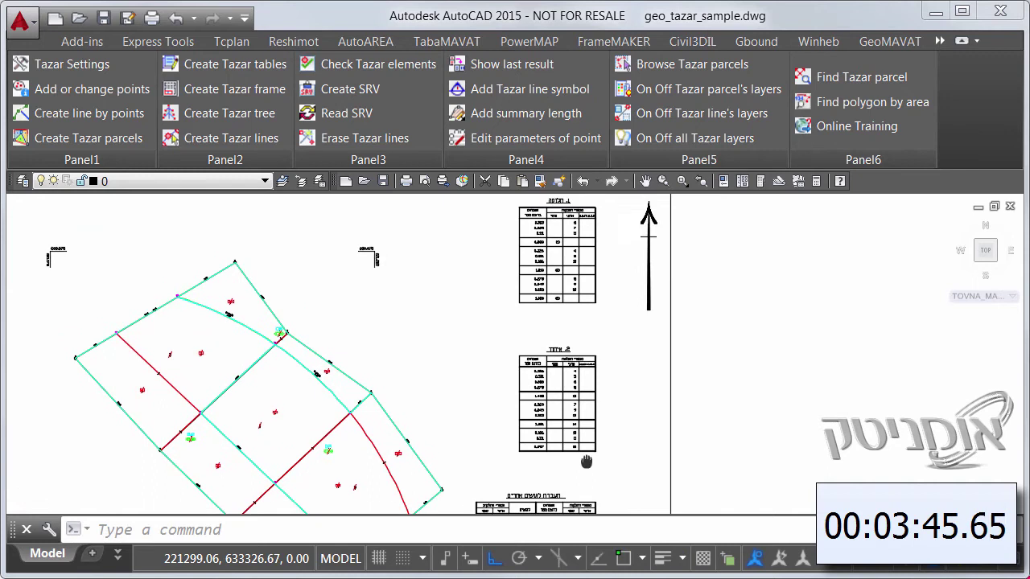
scroll(568, 258, up, 2)
scroll(569, 282, up, 1)
scroll(570, 310, up, 2)
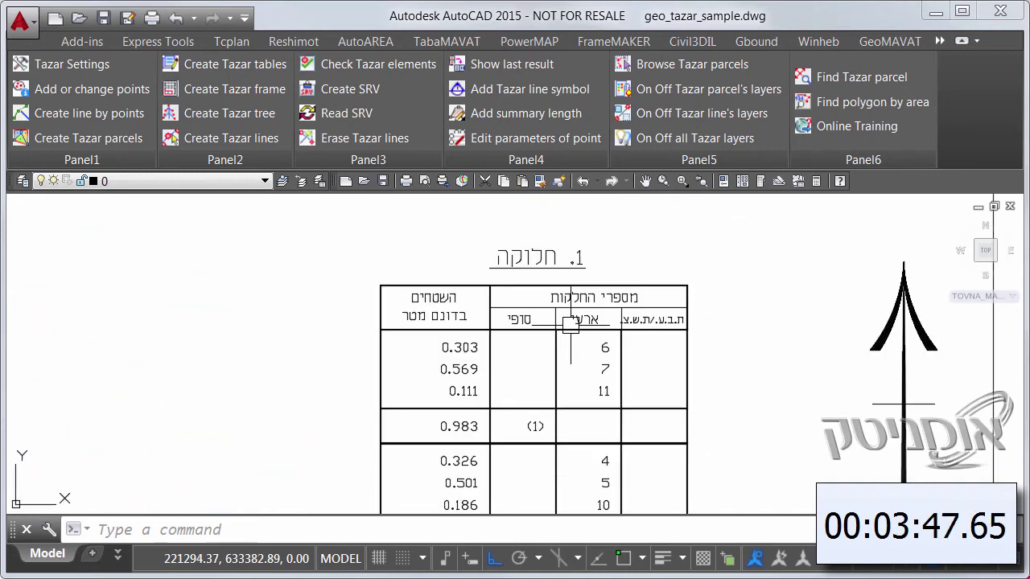
scroll(569, 322, down, 1)
middle_drag(580, 427, 574, 237)
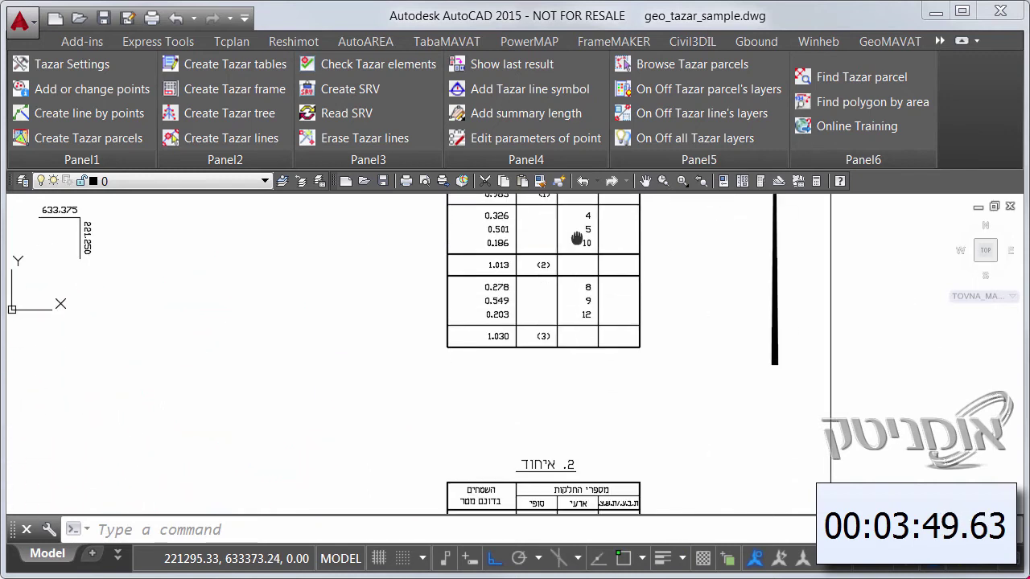
middle_drag(600, 405, 596, 244)
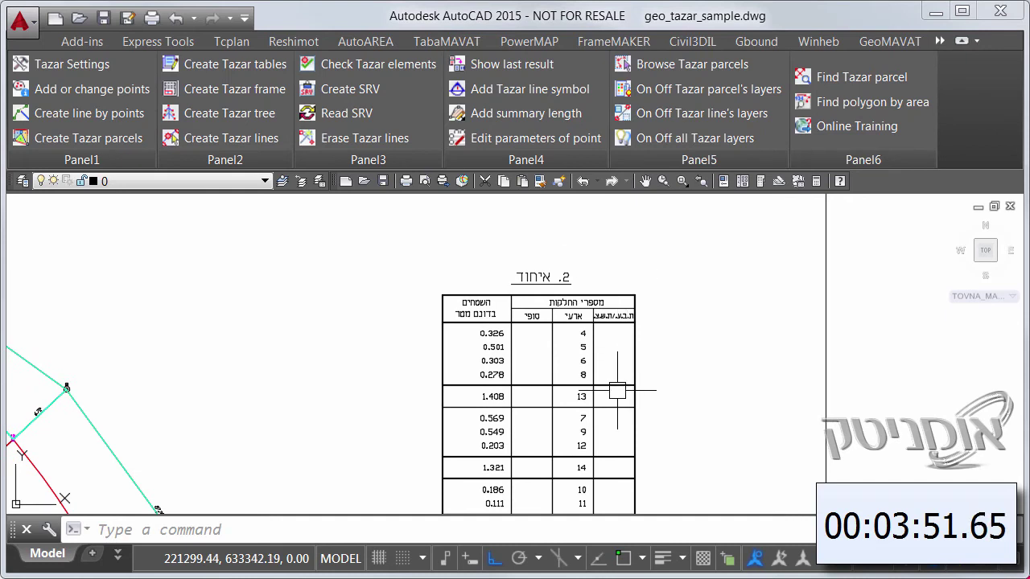
middle_drag(616, 395, 598, 244)
middle_drag(598, 426, 657, 242)
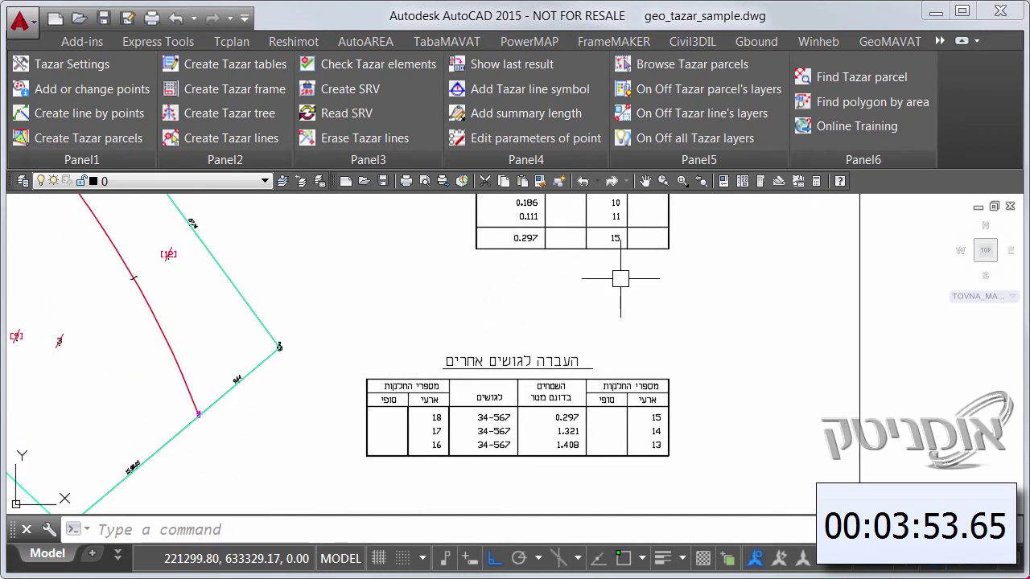
scroll(530, 433, down, 7)
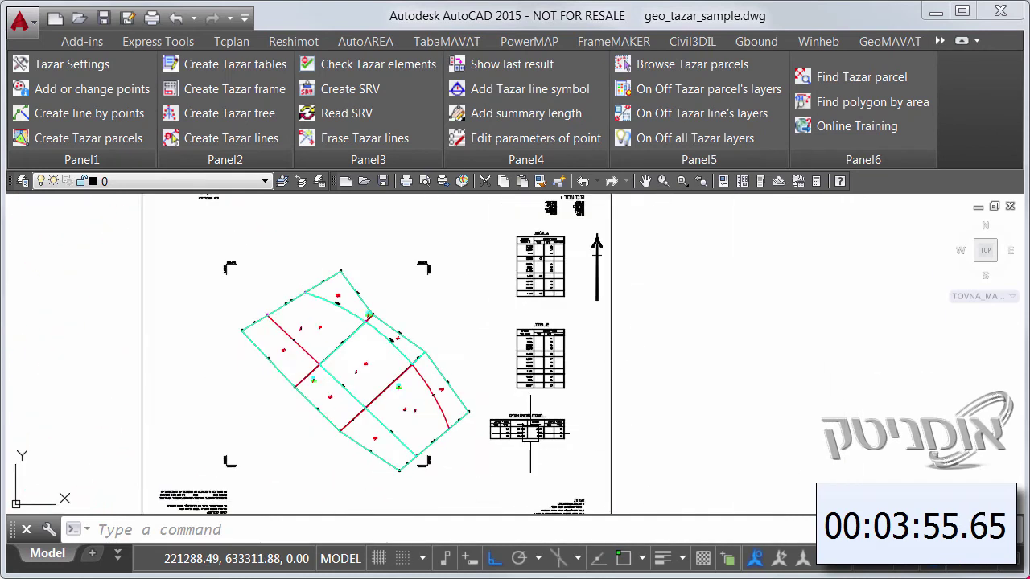
scroll(483, 402, down, 3)
middle_drag(439, 427, 470, 380)
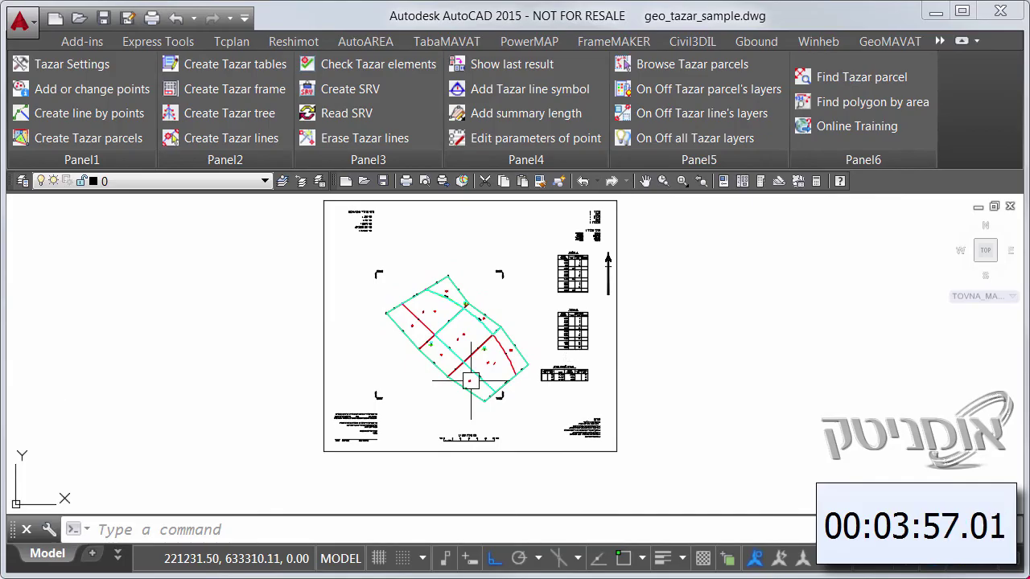